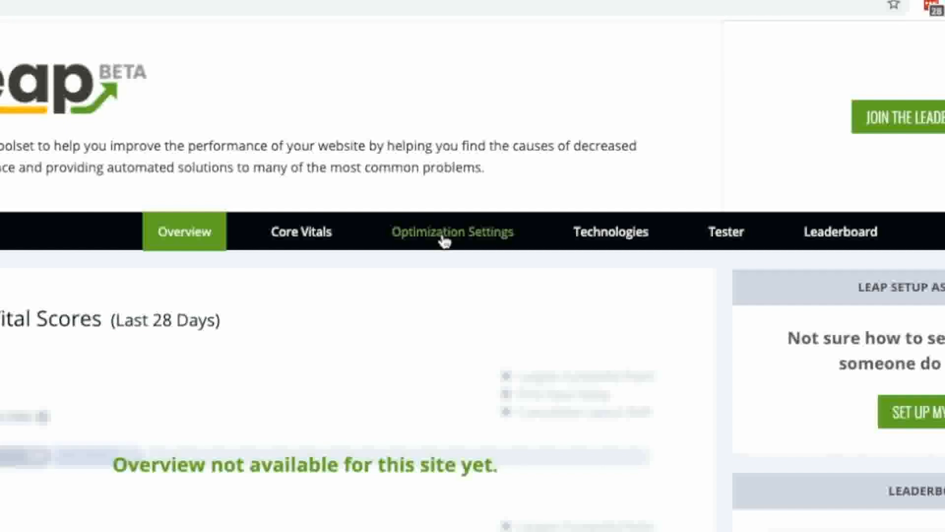
# - Open the Leap optimization settings and start the self-guided setup
pyautogui.click(445, 241)
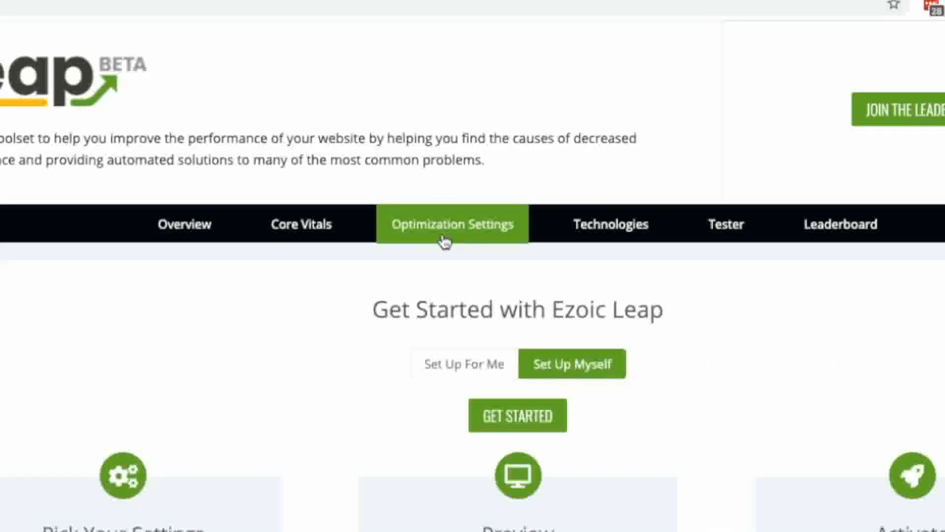
pyautogui.scroll(-3, 445, 242)
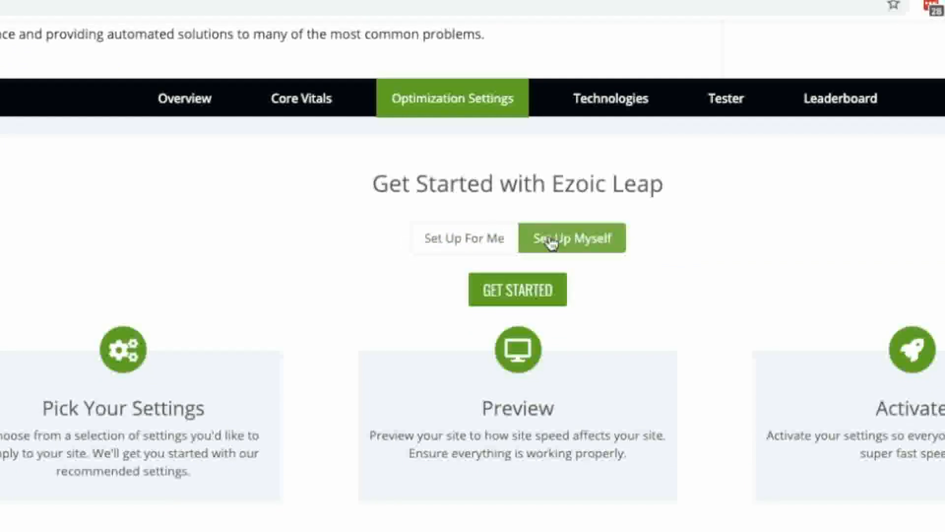
pyautogui.click(534, 294)
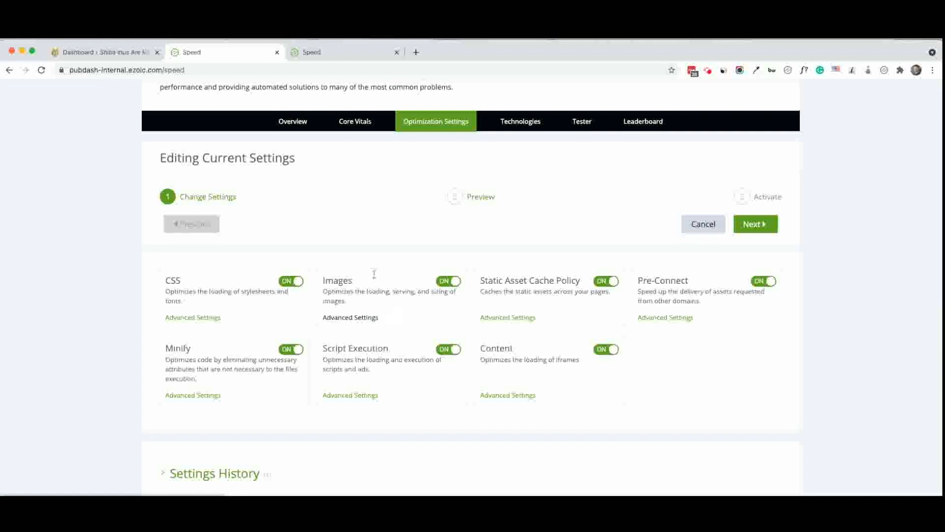
# - Switch to the WordPress dashboard, open the installed plugins, and review the Autoptimize plugin's description and activation status
pyautogui.click(102, 56)
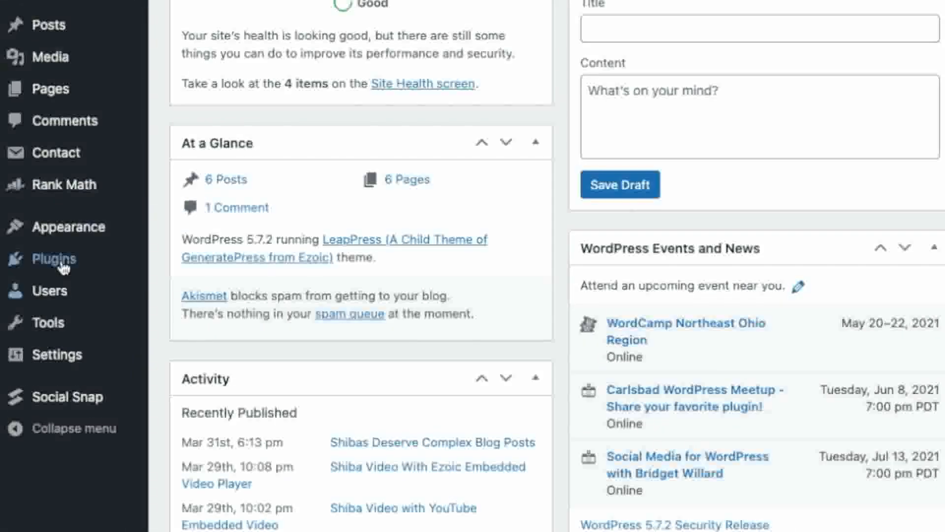
pyautogui.moveTo(63, 267)
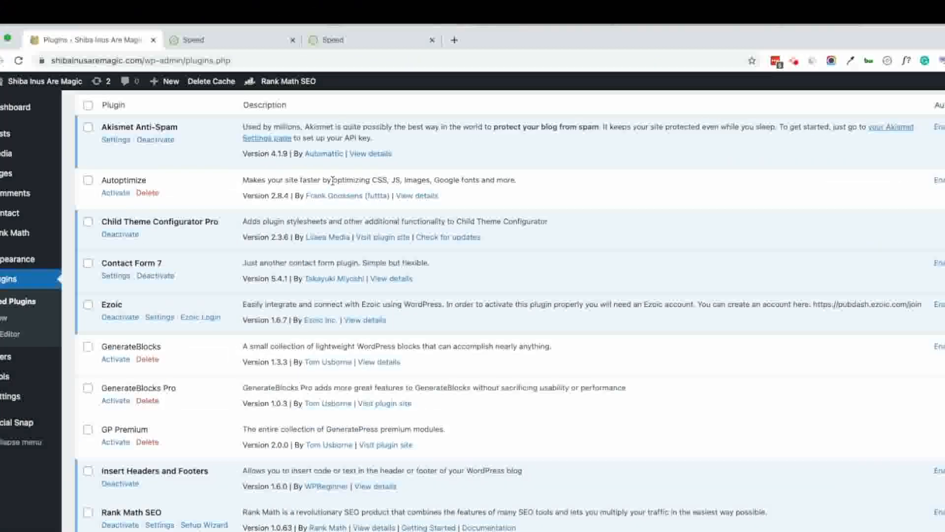
pyautogui.moveTo(333, 180); pyautogui.dragTo(537, 180)
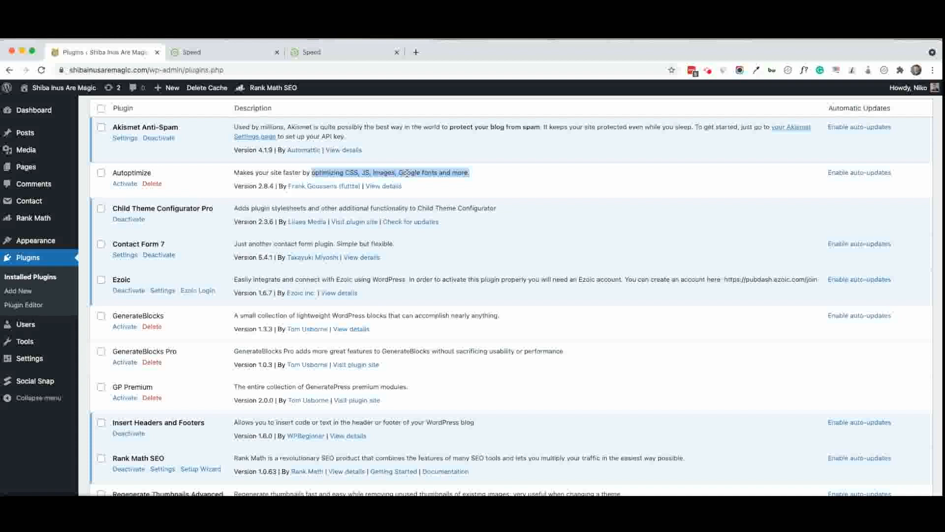
pyautogui.click(405, 173)
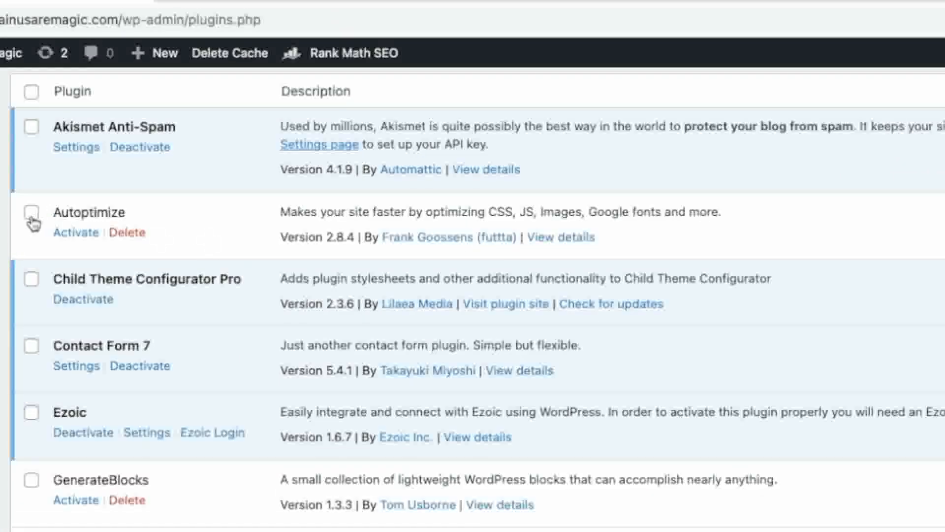
pyautogui.click(55, 199)
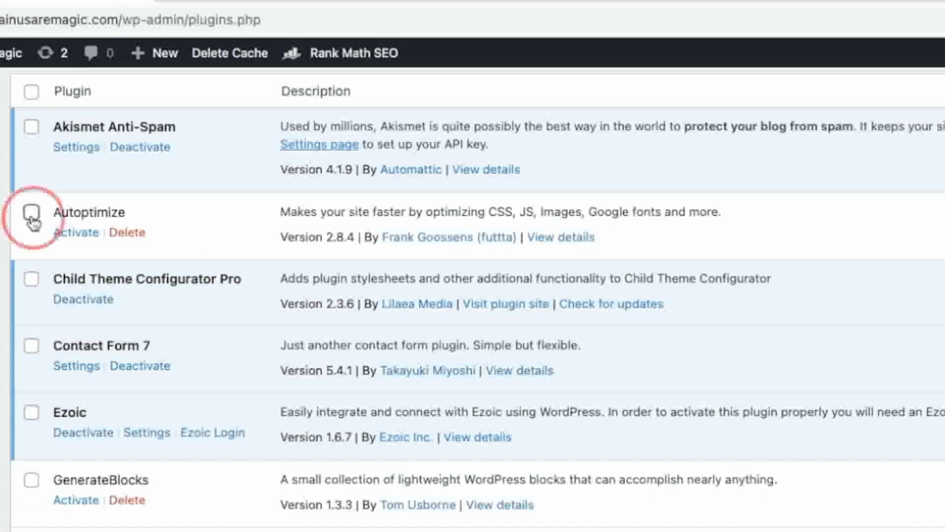
pyautogui.click(31, 213)
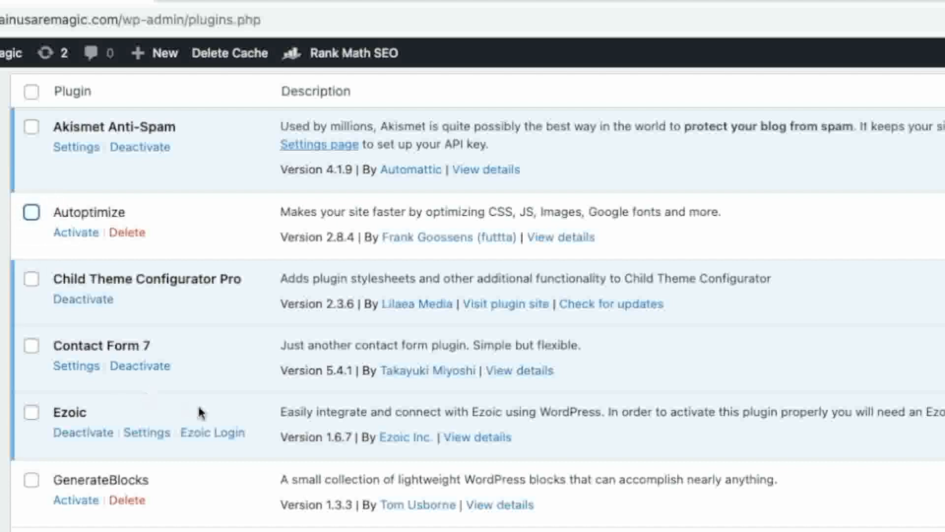
# - Deactivate the WP Super Cache plugin and review the rest of the plugin list for overlapping speed plugins
pyautogui.scroll(-8, 200, 412)
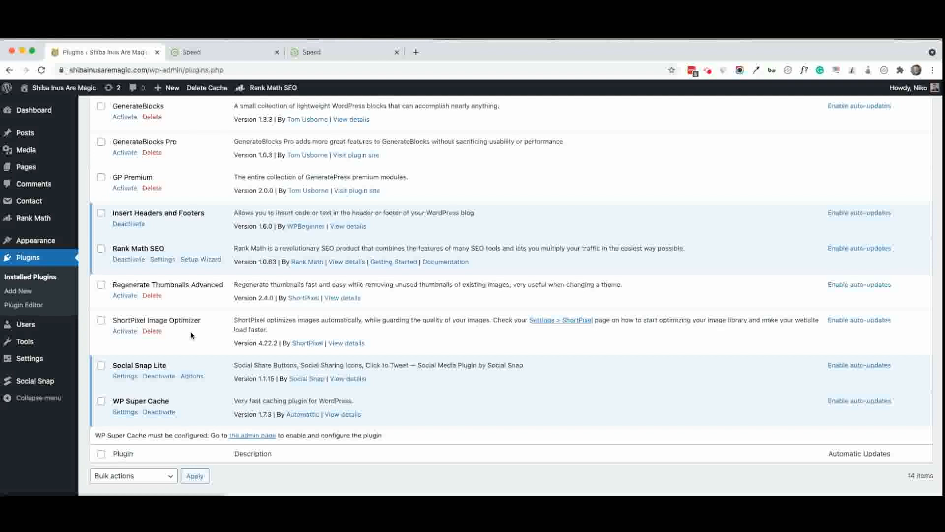
pyautogui.click(100, 401)
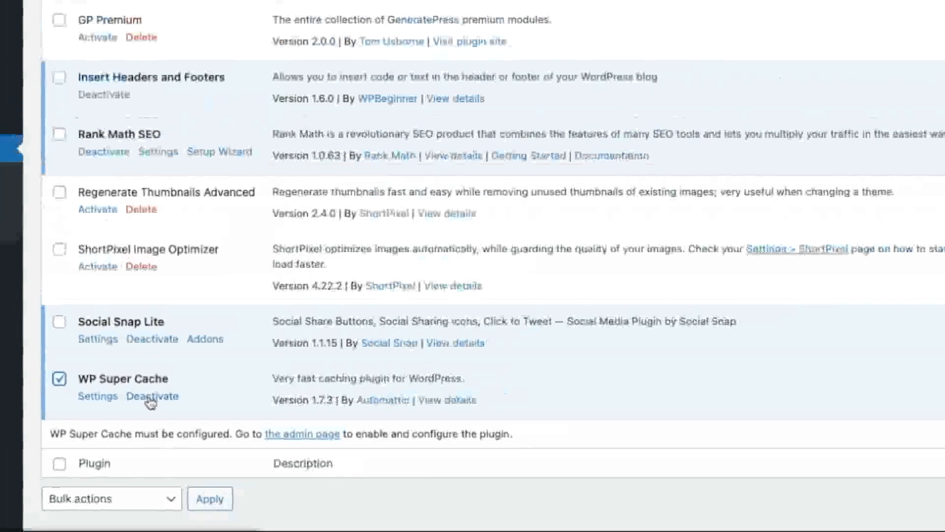
pyautogui.click(148, 390)
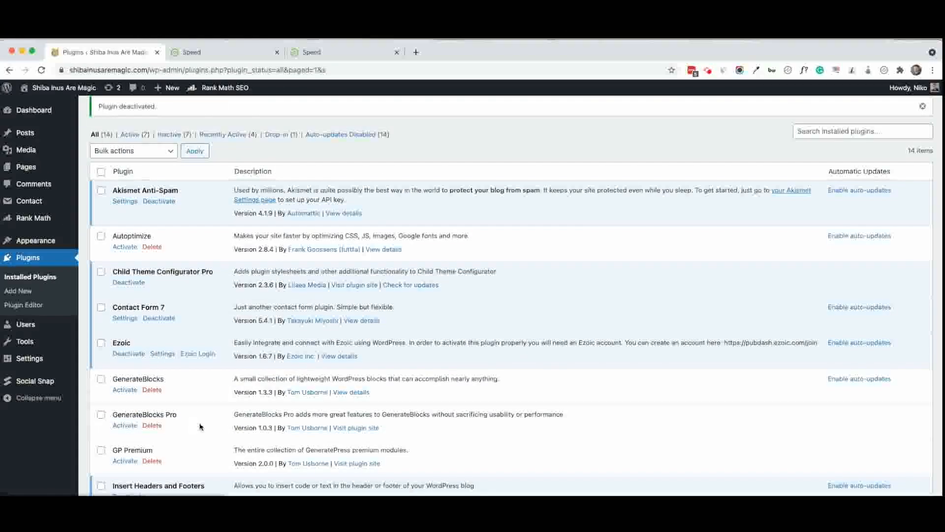
pyautogui.scroll(-3, 275, 431)
pyautogui.scroll(-3, 200, 425)
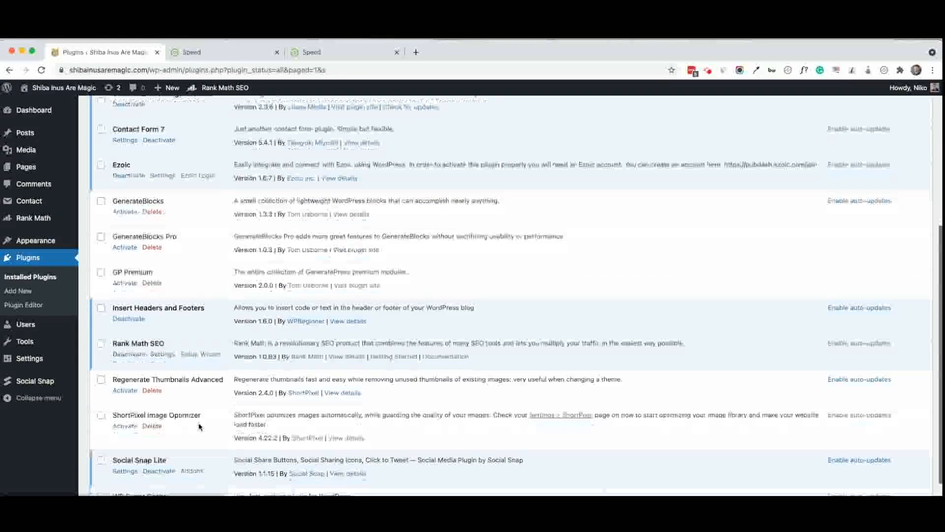
pyautogui.scroll(6, 200, 427)
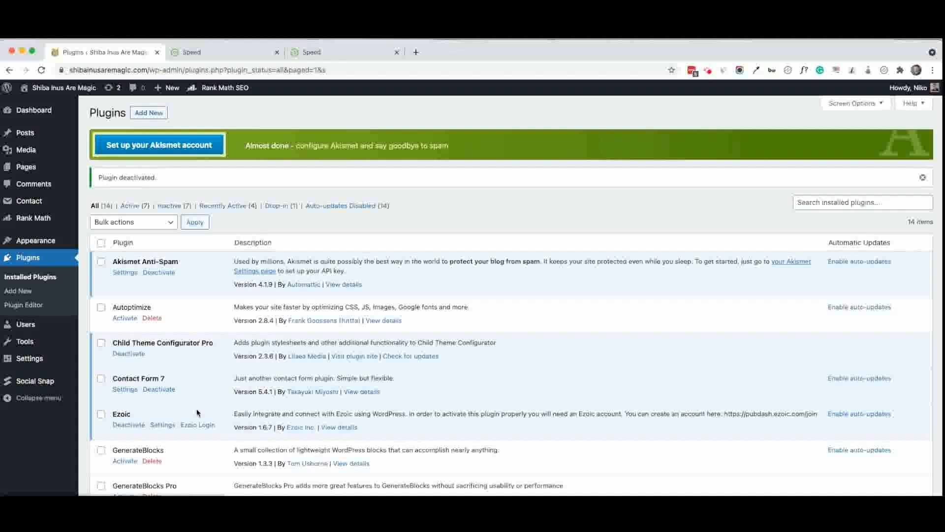
# - Toggle the Cache dynamic CSS option in the theme customizer's General settings
pyautogui.moveTo(69, 241)
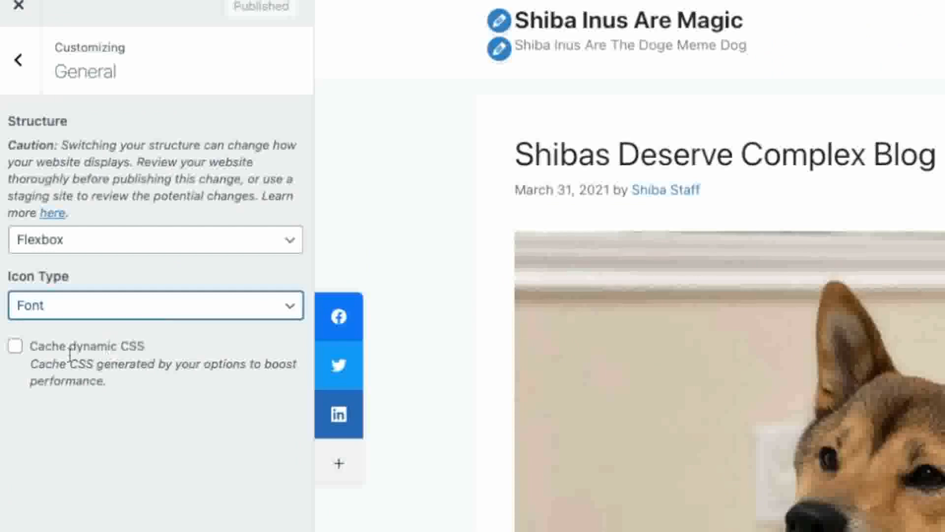
pyautogui.click(15, 347)
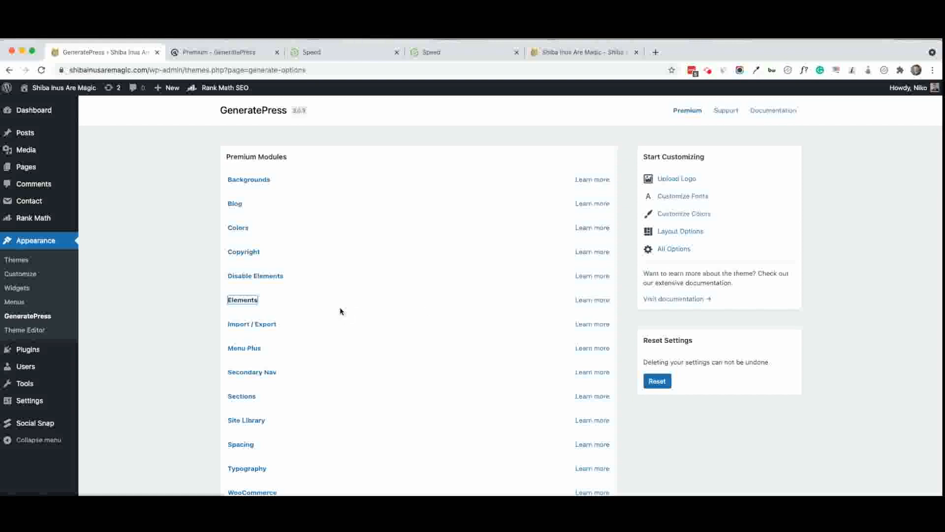
# - Return to the Ezoic Leap settings, open the Caching app, and clear the cache for the entire site
pyautogui.press('super+3')
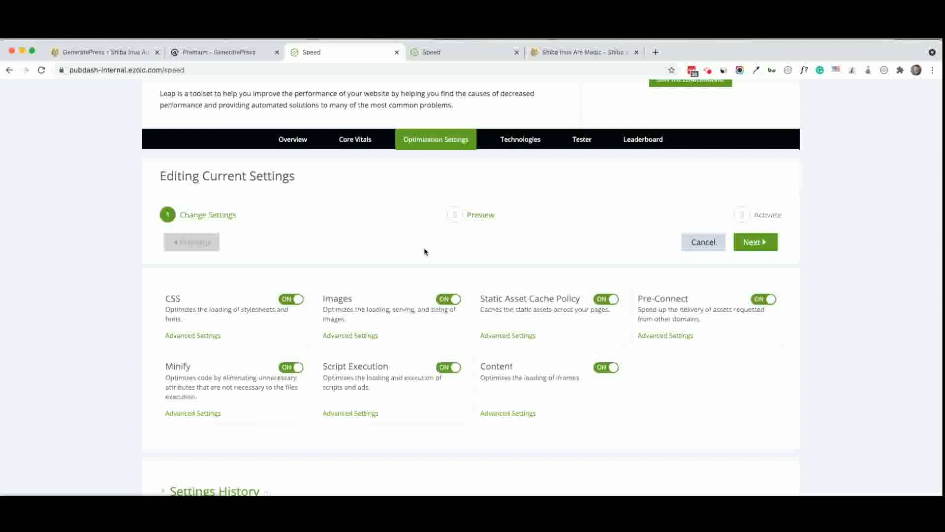
pyautogui.scroll(-10, 425, 252)
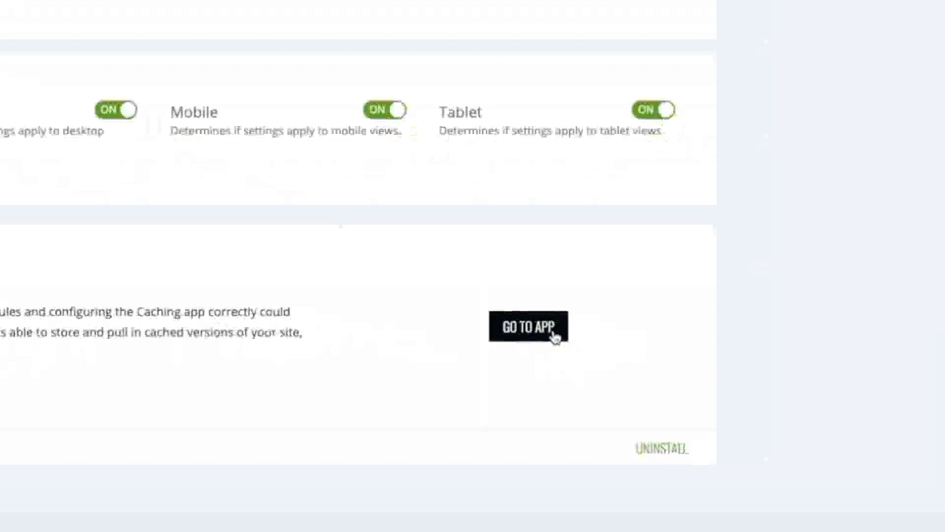
pyautogui.click(544, 330)
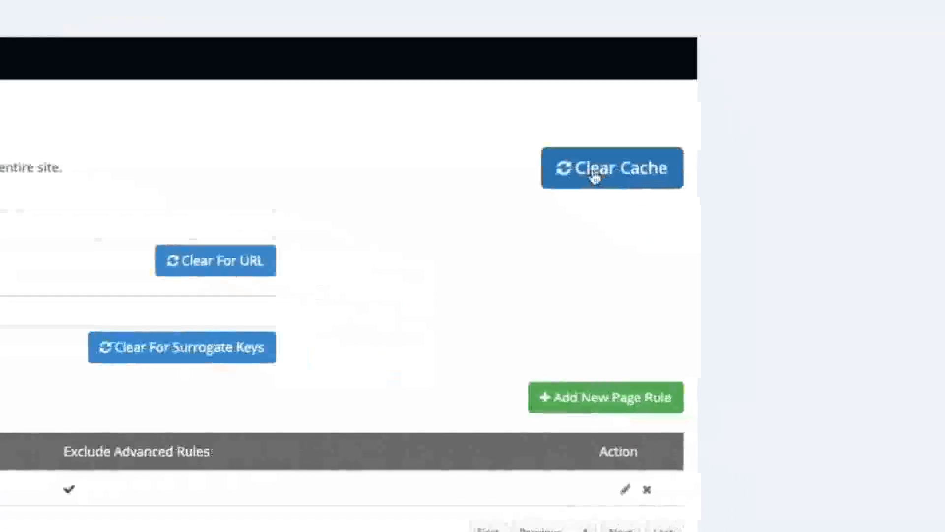
pyautogui.click(595, 174)
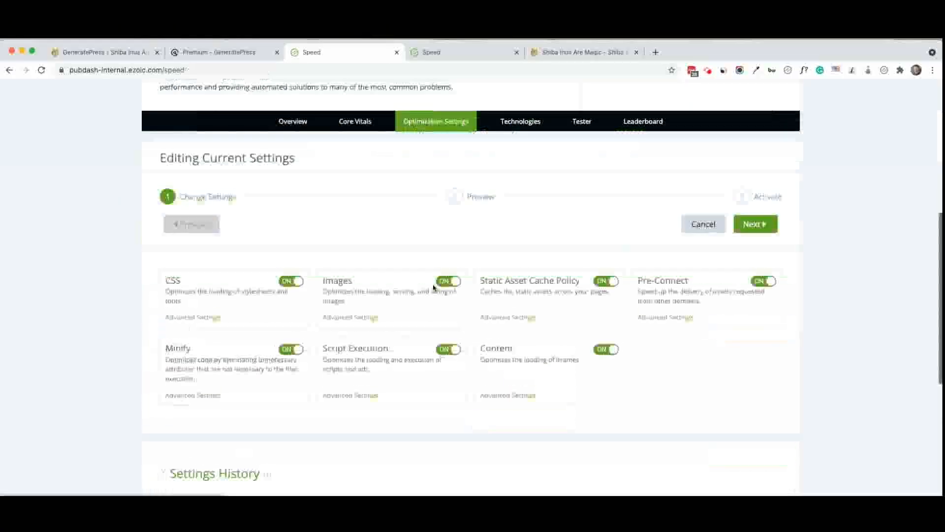
# - Advance the Leap setup to the Preview stage with all optimizations on and open the site preview
pyautogui.scroll(-1, 432, 288)
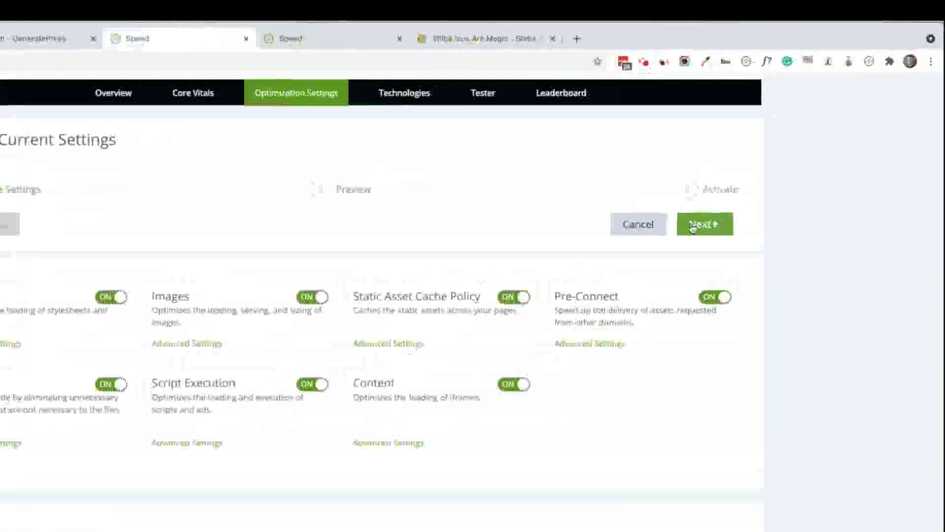
pyautogui.click(693, 226)
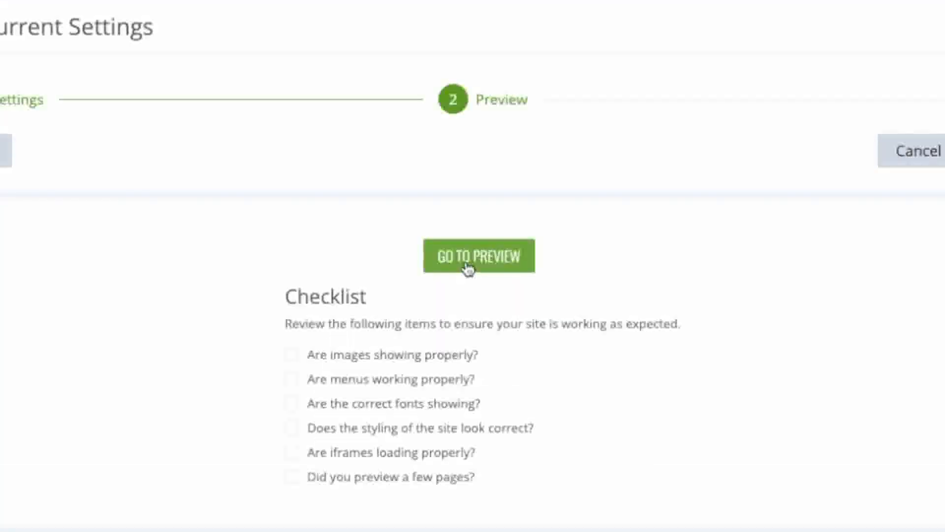
pyautogui.click(474, 261)
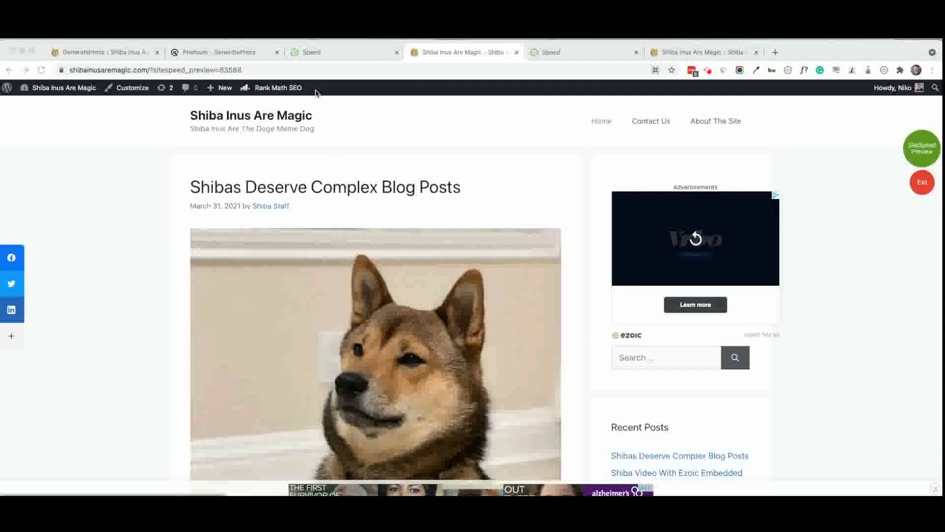
# - Open the site speed preview in an incognito window and generate a mobile Lighthouse report for the Performance category
pyautogui.click(932, 70)
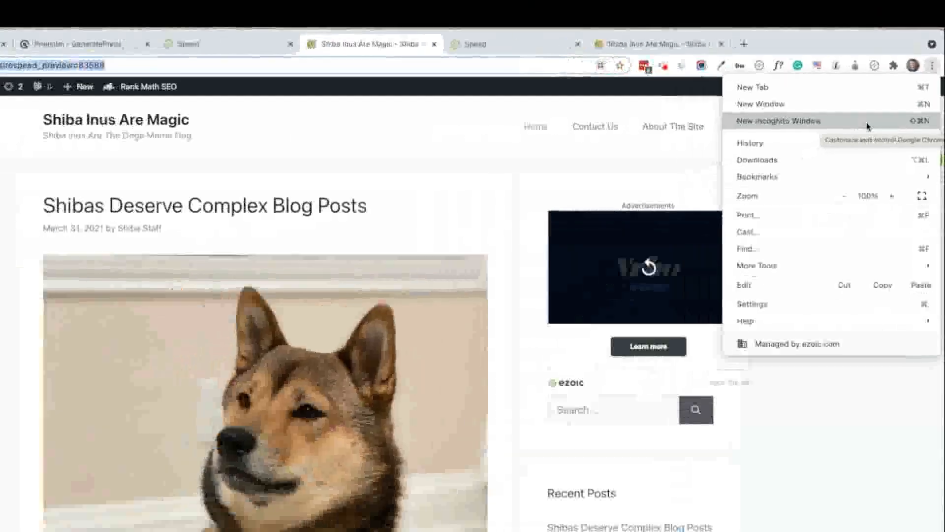
pyautogui.click(867, 123)
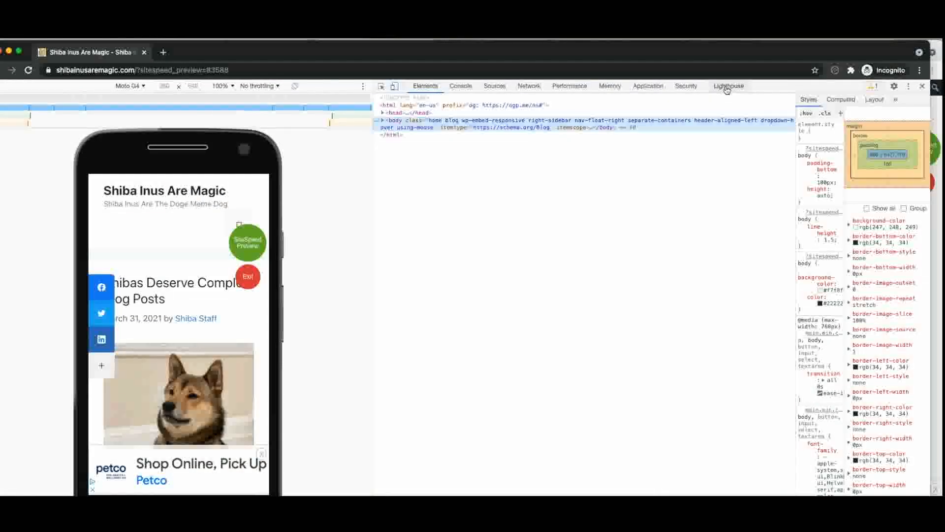
pyautogui.click(727, 90)
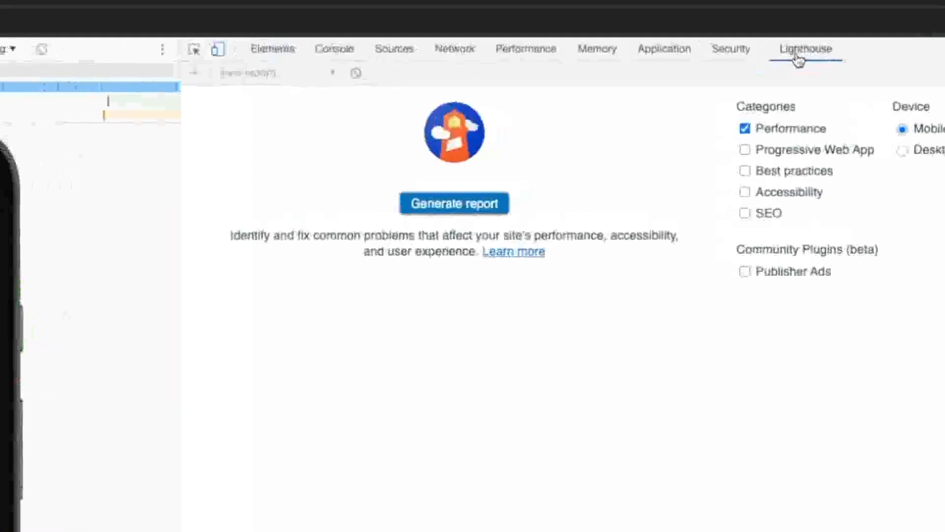
pyautogui.click(456, 205)
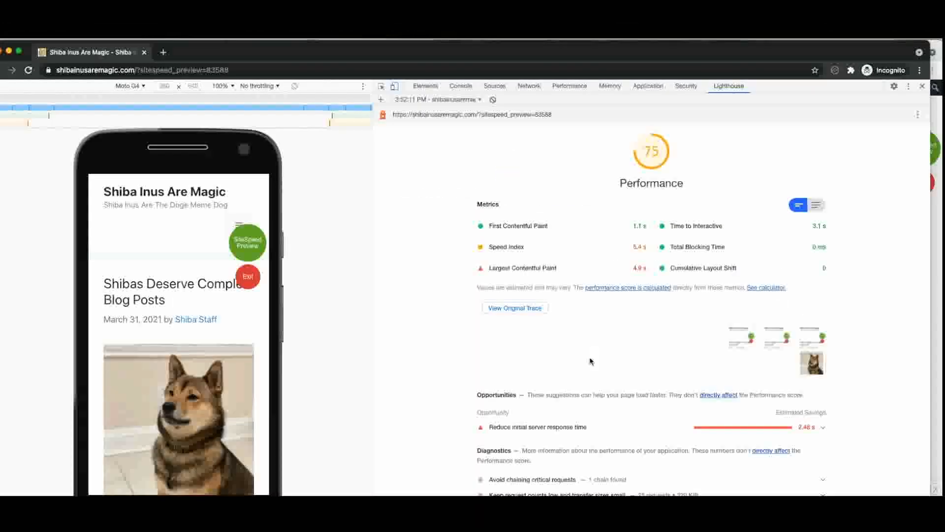
# - Inspect the "Reduce initial server response time" opportunity, then clear all reports and rerun the Lighthouse performance test
pyautogui.scroll(-1, 569, 364)
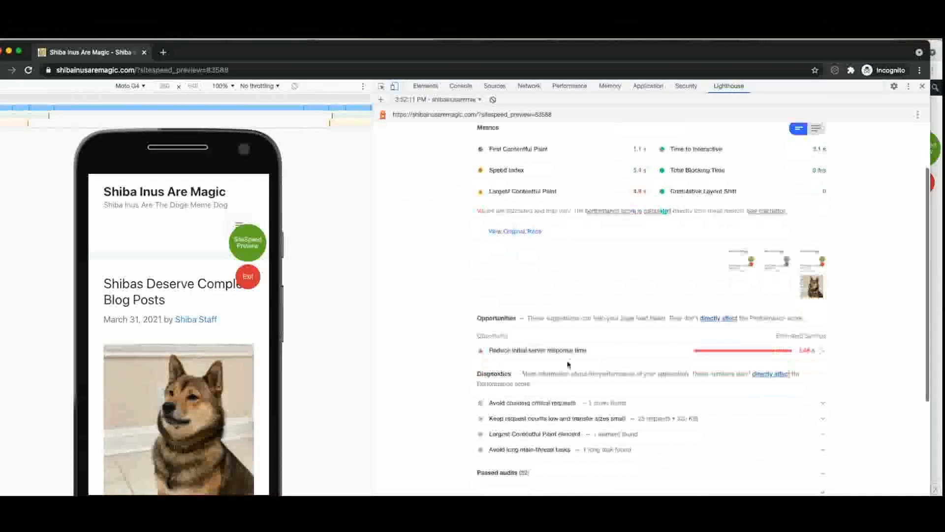
pyautogui.click(544, 353)
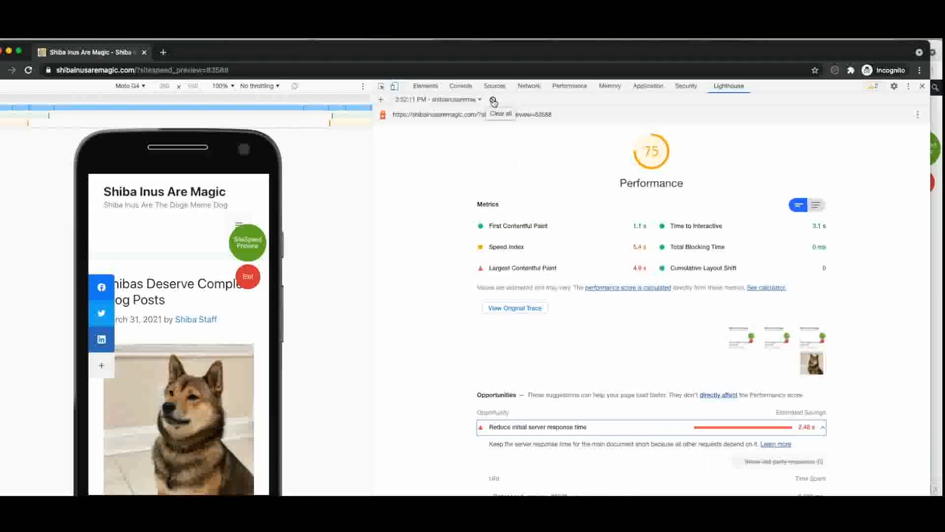
pyautogui.click(493, 101)
pyautogui.click(538, 175)
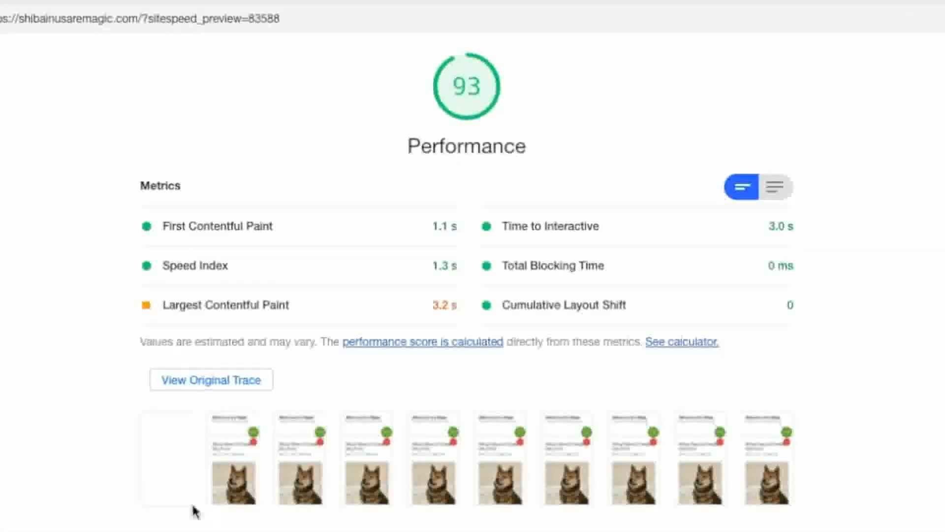
pyautogui.scroll(-3, 195, 512)
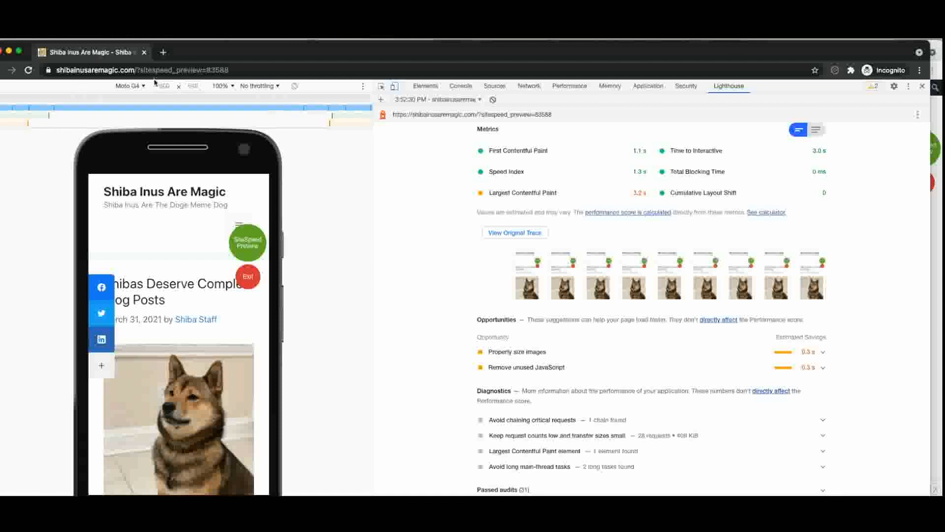
# - Check the mobile preview by opening and closing the navigation menu and examining the images and text of the posts
pyautogui.click(236, 220)
pyautogui.scroll(-1, 213, 230)
pyautogui.scroll(1, 213, 230)
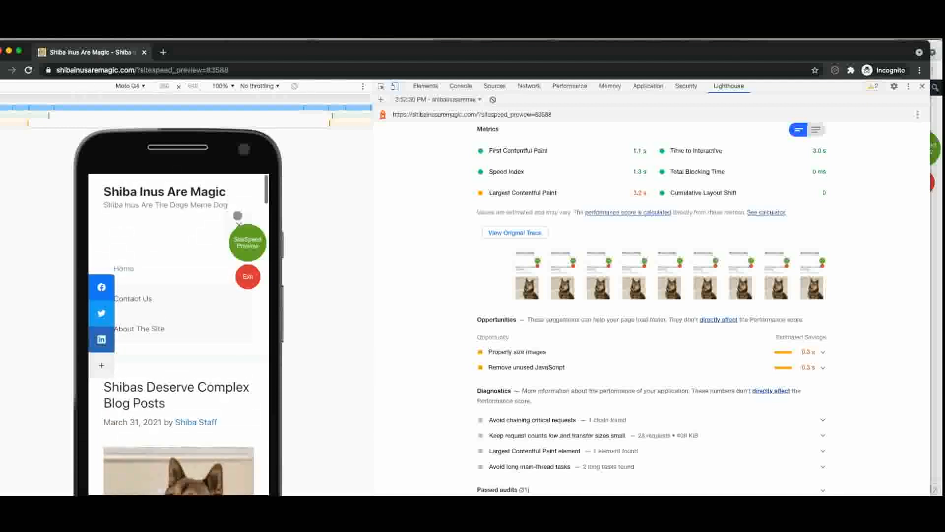
pyautogui.click(237, 216)
pyautogui.scroll(-10, 210, 243)
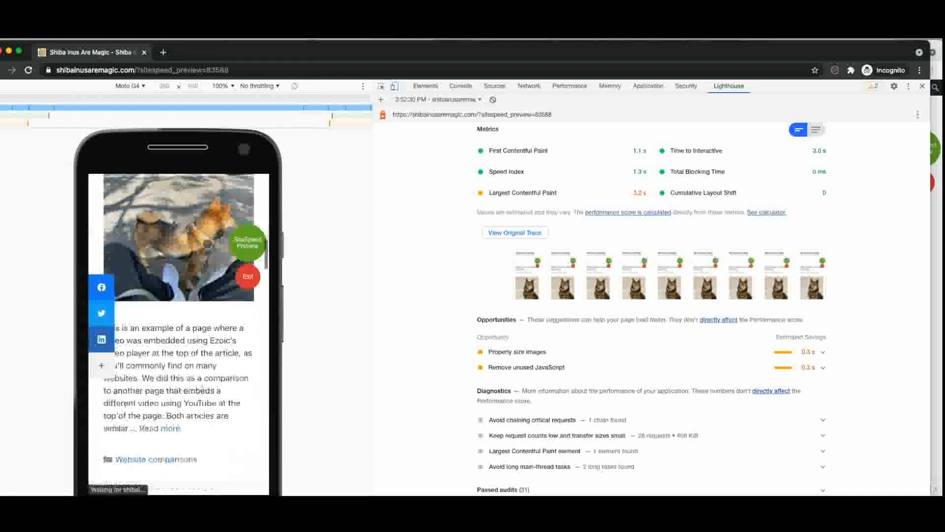
pyautogui.scroll(-7, 207, 243)
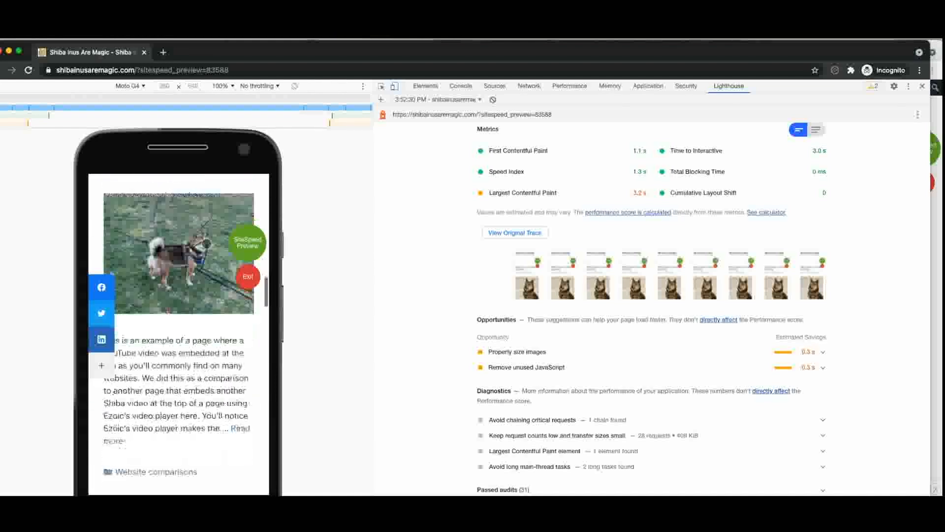
pyautogui.scroll(-8, 207, 243)
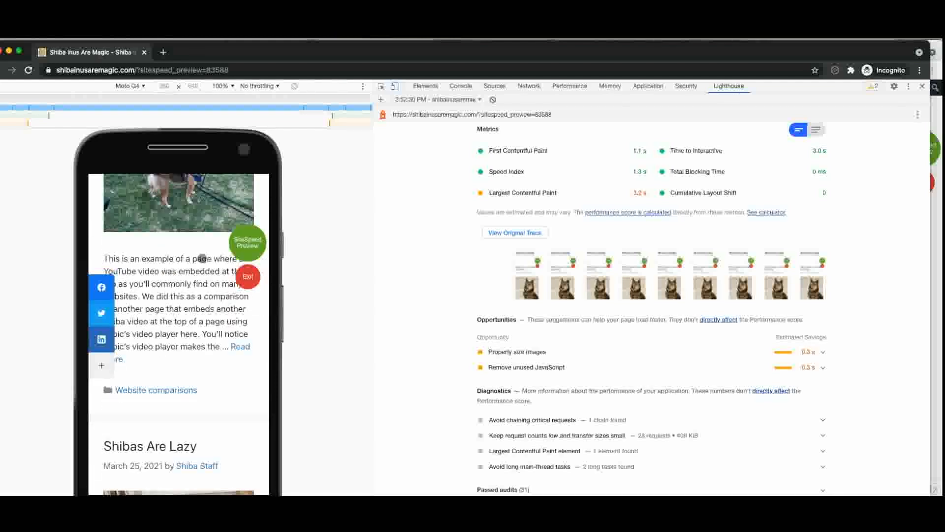
# - Open the "Shibas Are Lazy" post in the mobile preview
pyautogui.scroll(1, 151, 212)
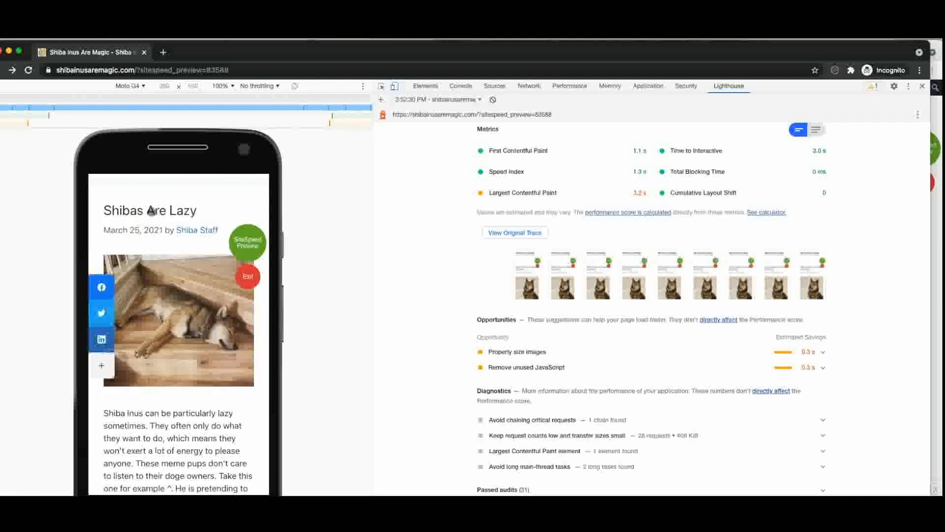
pyautogui.click(151, 210)
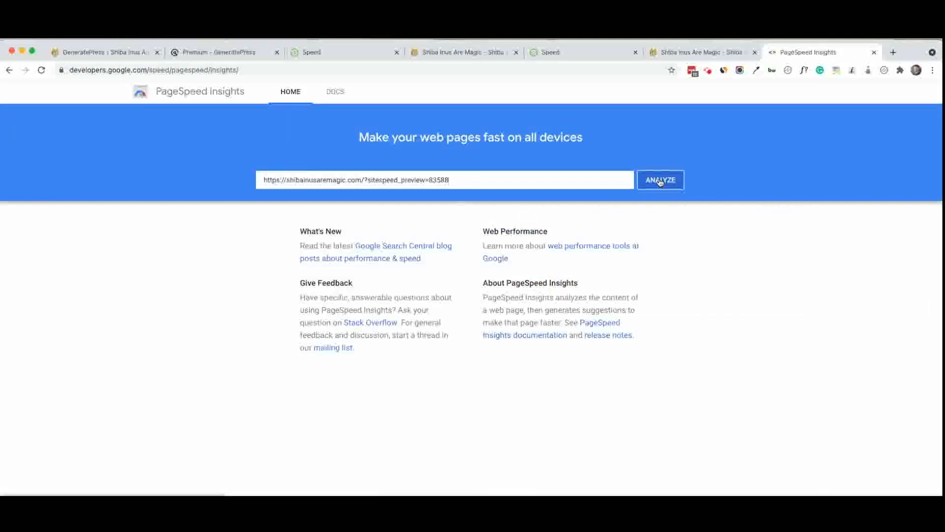
# - Analyze the shibainusaremagic.com site speed preview URL in PageSpeed Insights and review the mobile results
pyautogui.click(660, 180)
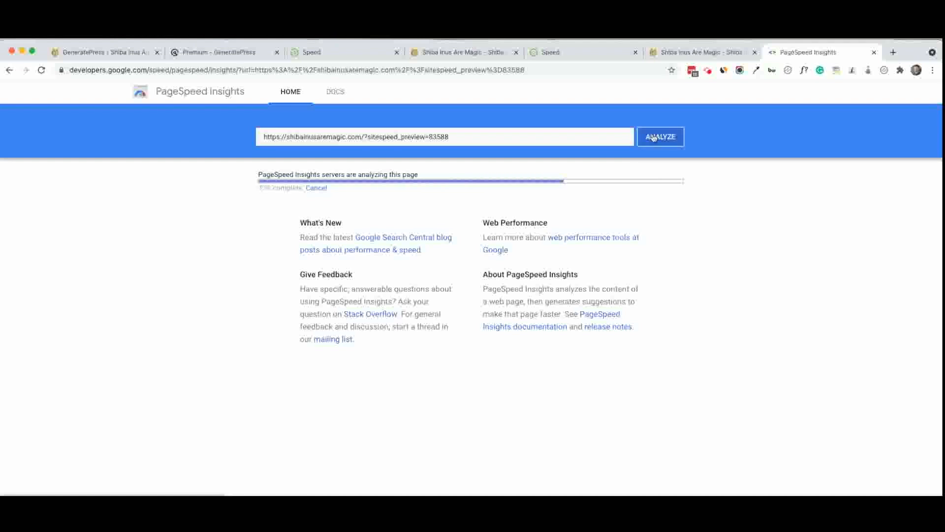
pyautogui.scroll(-1, 634, 397)
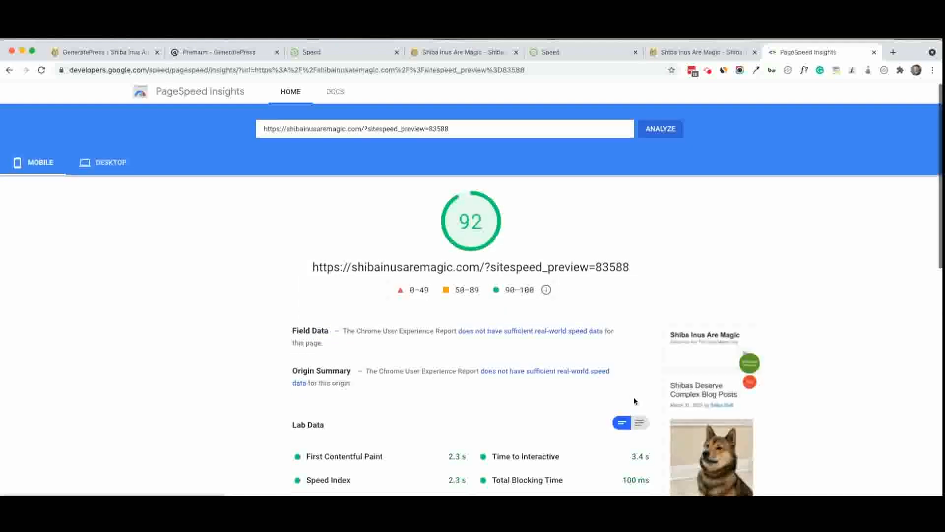
pyautogui.scroll(-1, 634, 397)
pyautogui.scroll(2, 633, 399)
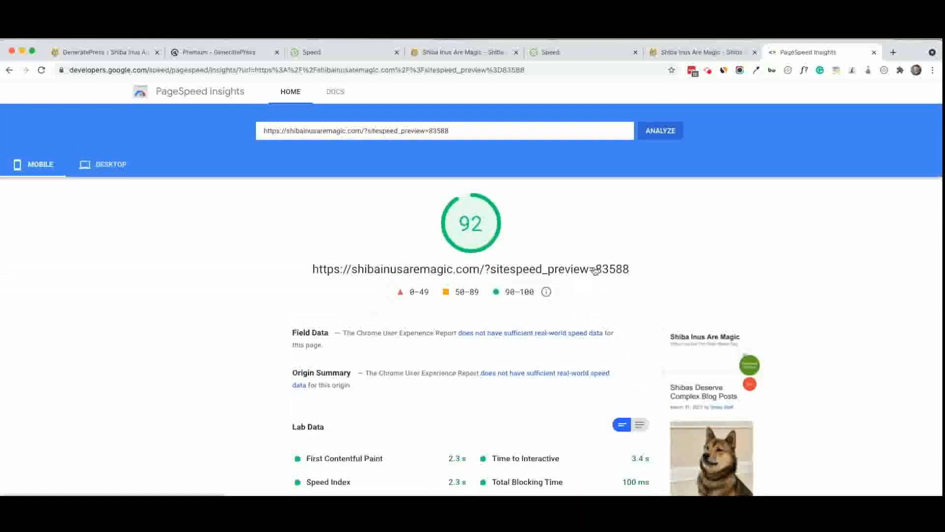
# - Load shibainusaremagic.com/?sitespeed_preview=83588 in a new incognito window and open the page inspector
pyautogui.click(931, 69)
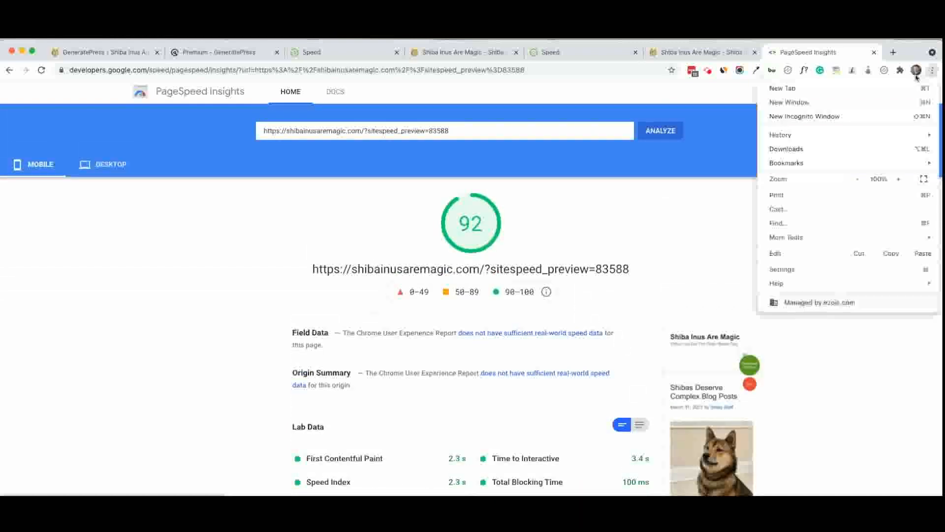
pyautogui.click(855, 114)
pyautogui.write('shibainusaremagic.com/?sitespeed_preview=83588')
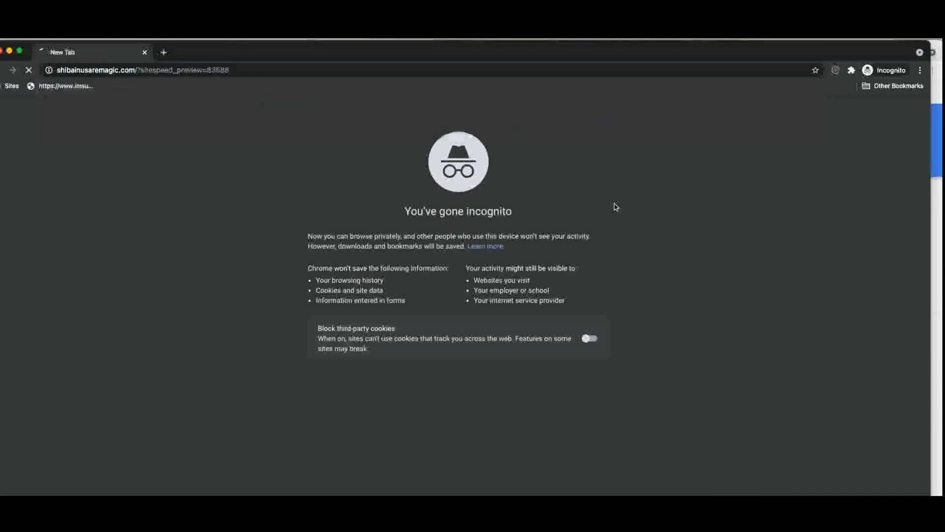
pyautogui.press('Return')
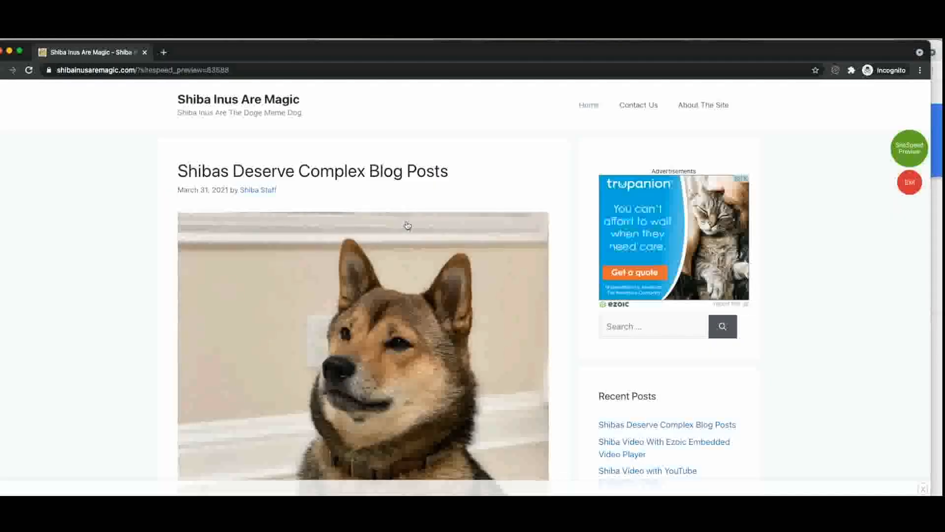
pyautogui.rightClick(112, 204)
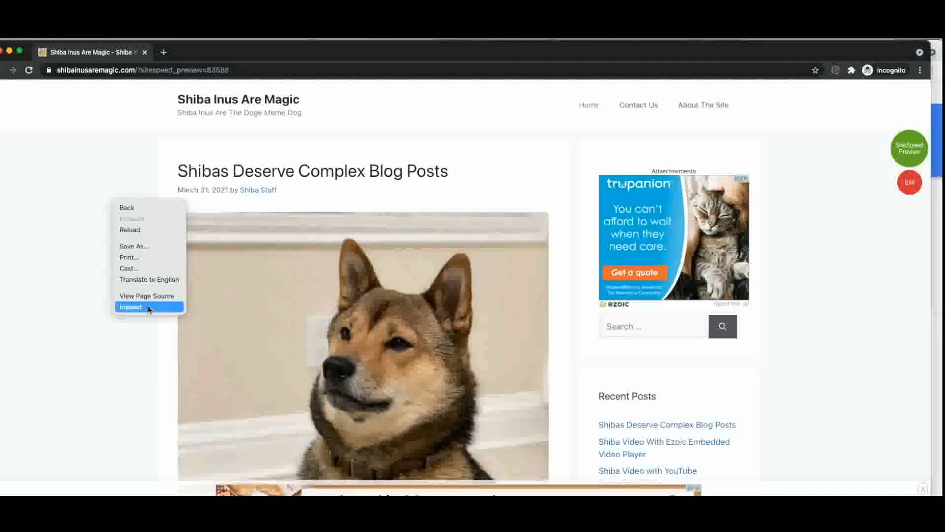
pyautogui.click(148, 306)
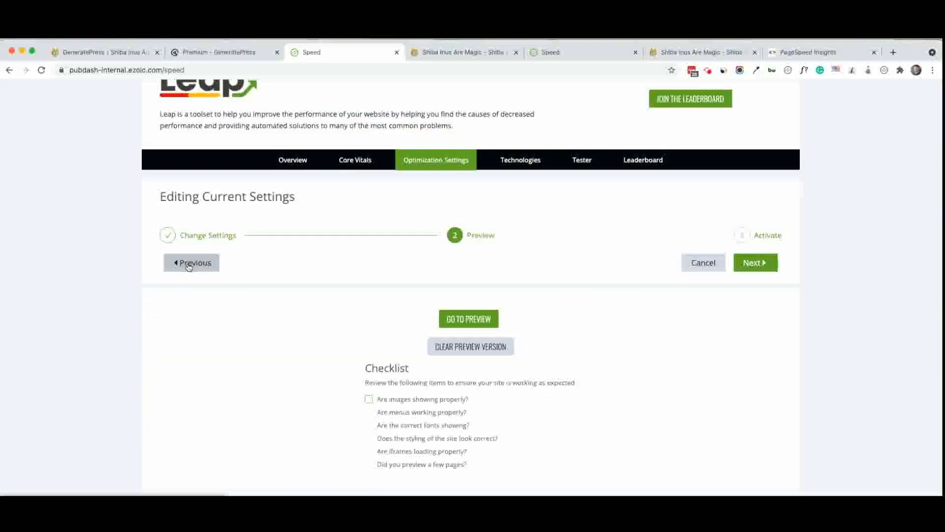
# - Return the Leap setup to Change Settings and review the Find Delayed Scripts list in the Script Execution advanced settings
pyautogui.click(189, 263)
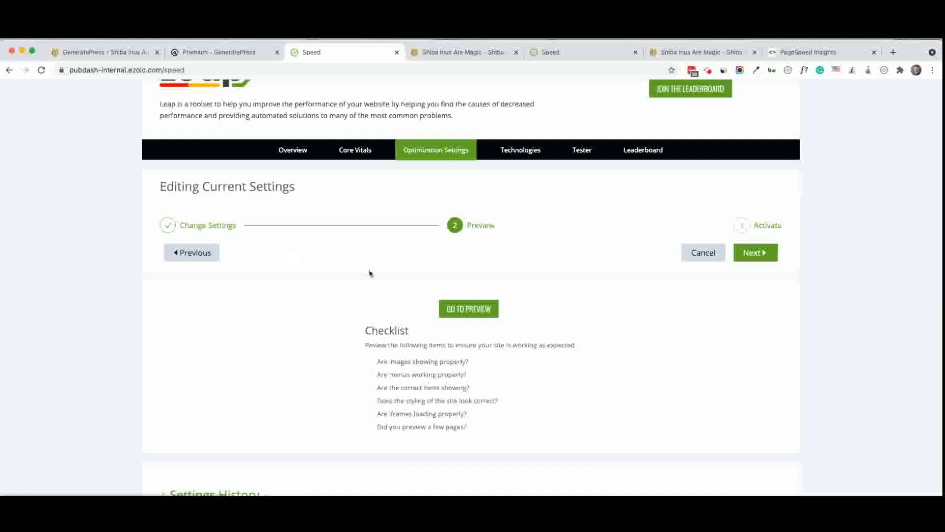
pyautogui.click(217, 255)
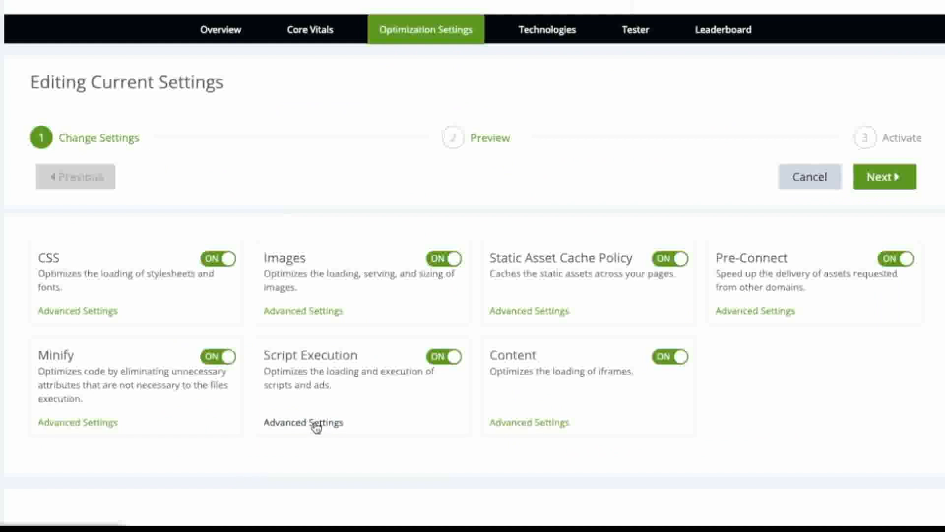
pyautogui.click(317, 425)
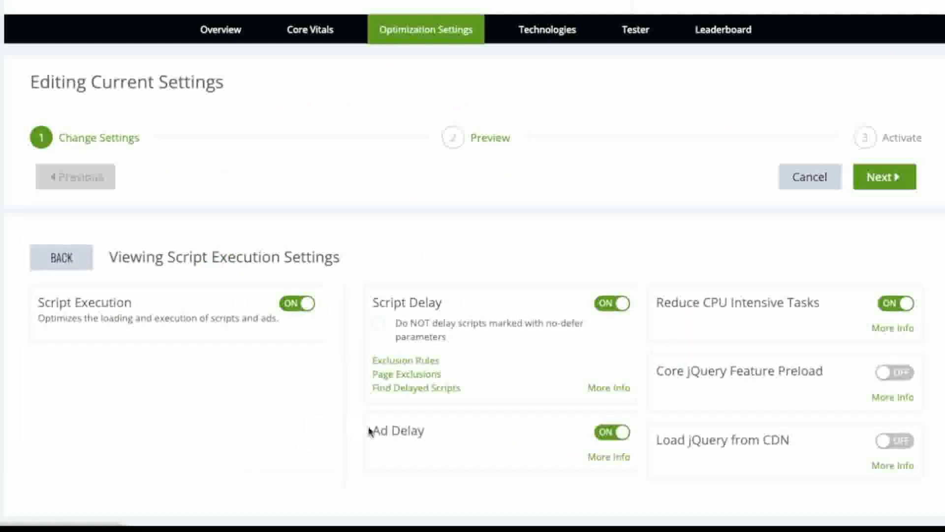
pyautogui.scroll(-2, 394, 320)
pyautogui.click(395, 312)
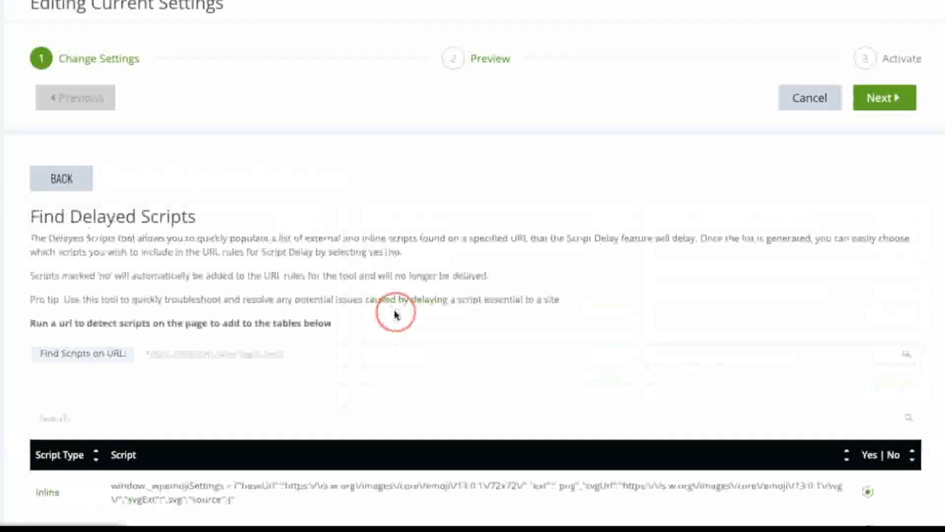
pyautogui.scroll(-5, 394, 315)
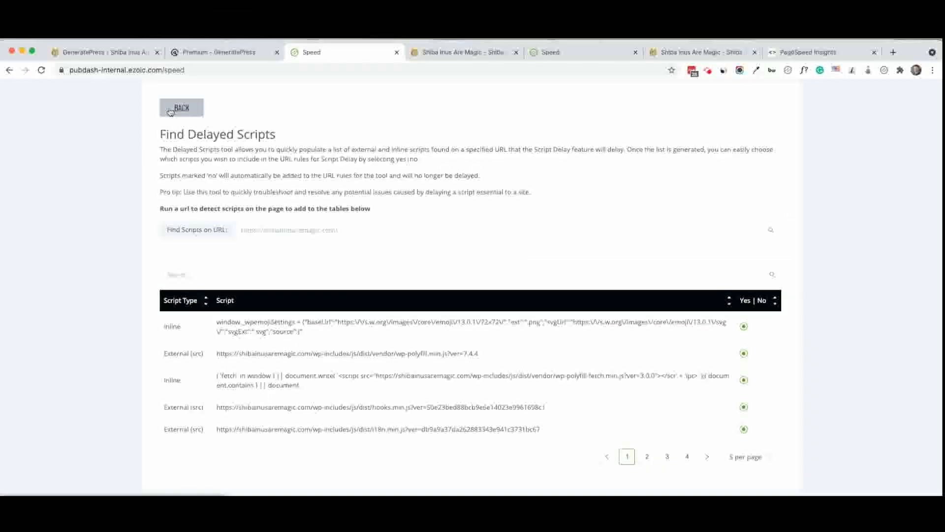
# - Go back to the Script Execution settings and toggle Script Delay
pyautogui.click(171, 113)
pyautogui.scroll(3, 320, 202)
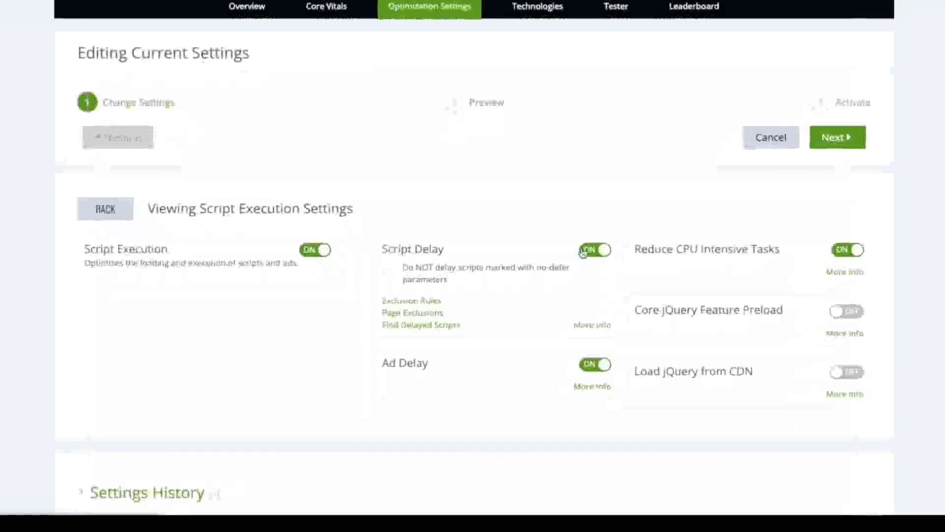
pyautogui.click(585, 251)
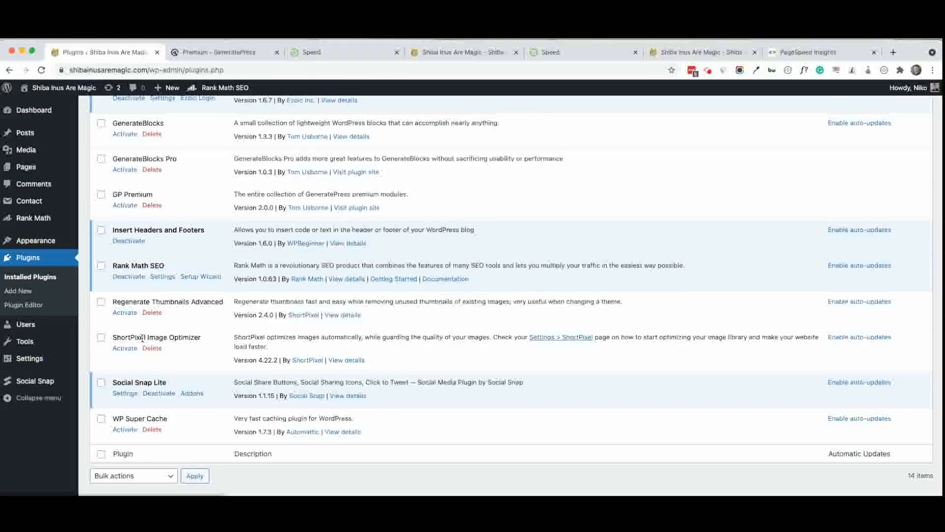
# - Switch from the WordPress plugins list to Leap and look over its device, caching and optimization settings
pyautogui.click(328, 53)
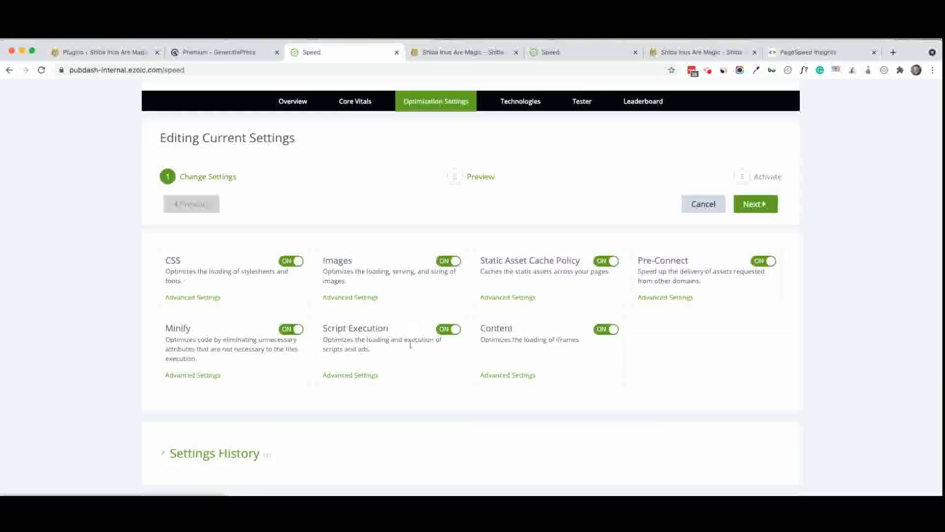
pyautogui.scroll(-7, 410, 345)
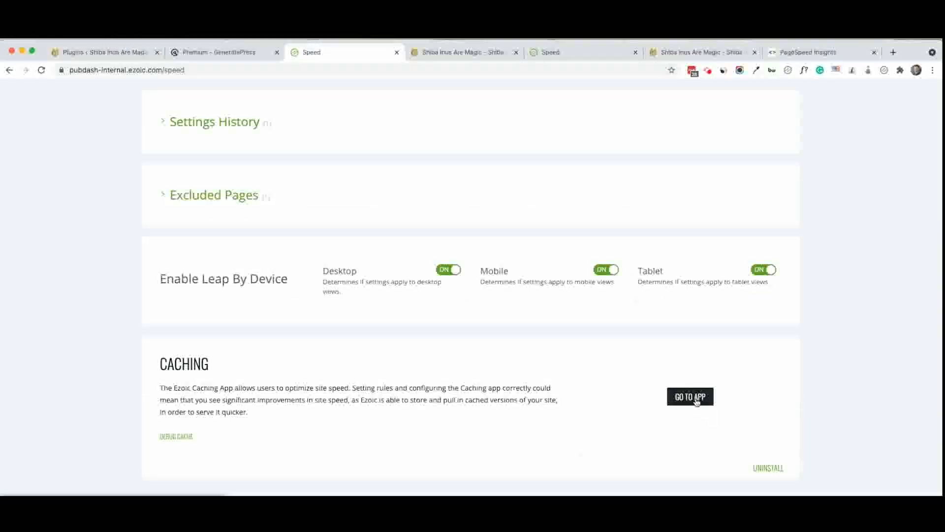
pyautogui.scroll(10, 697, 401)
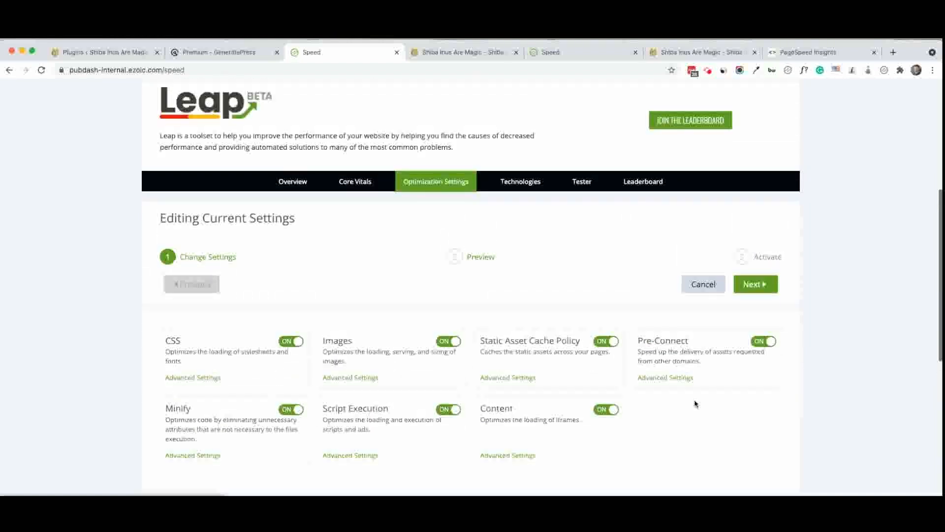
pyautogui.scroll(-1, 695, 404)
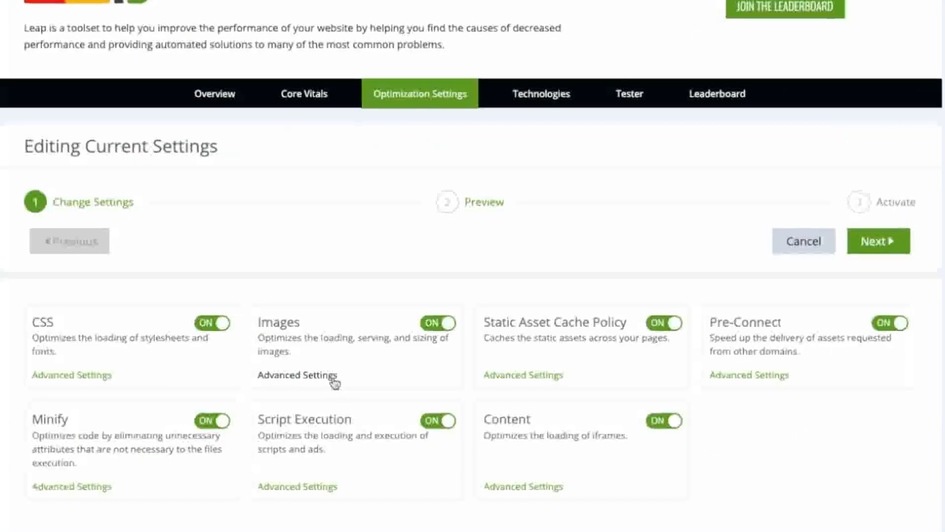
# - Review the Images advanced settings and turn off the Images optimization, and select WP Super Cache in the WordPress plugins list
pyautogui.click(334, 380)
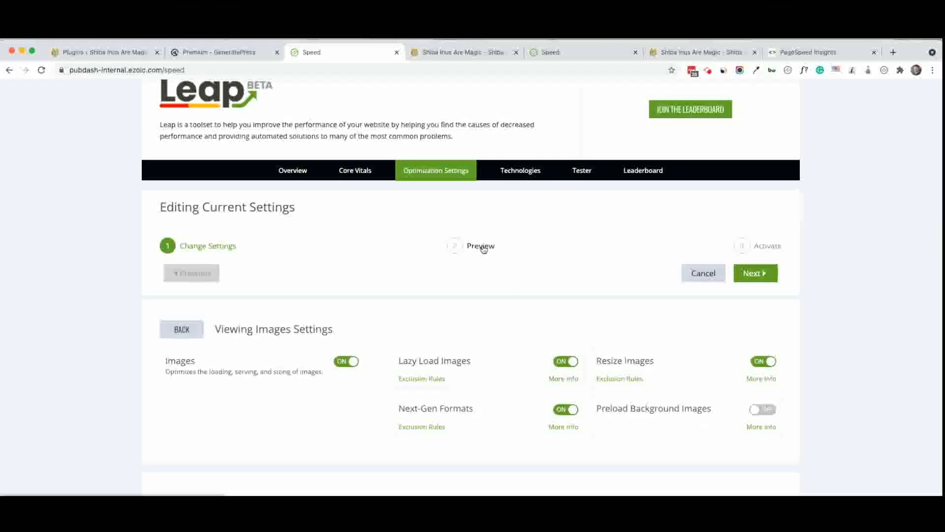
pyautogui.click(181, 328)
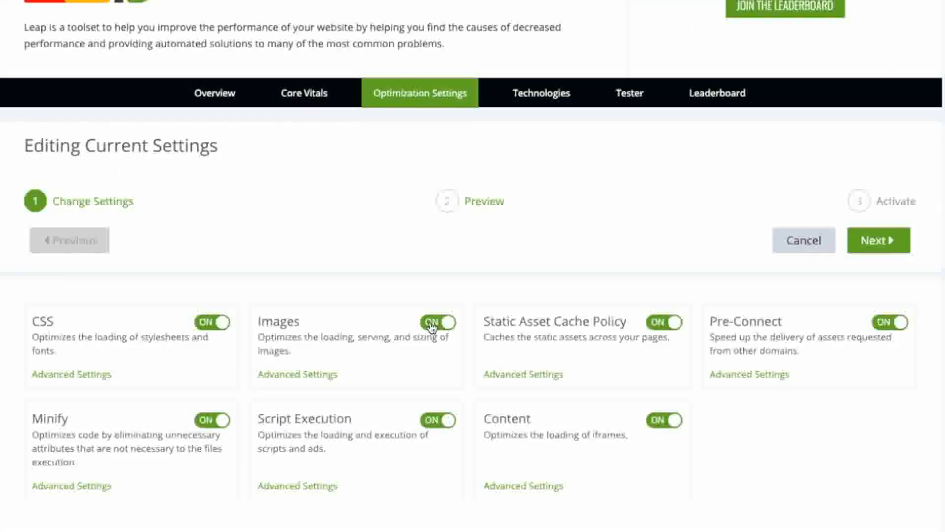
pyautogui.click(443, 328)
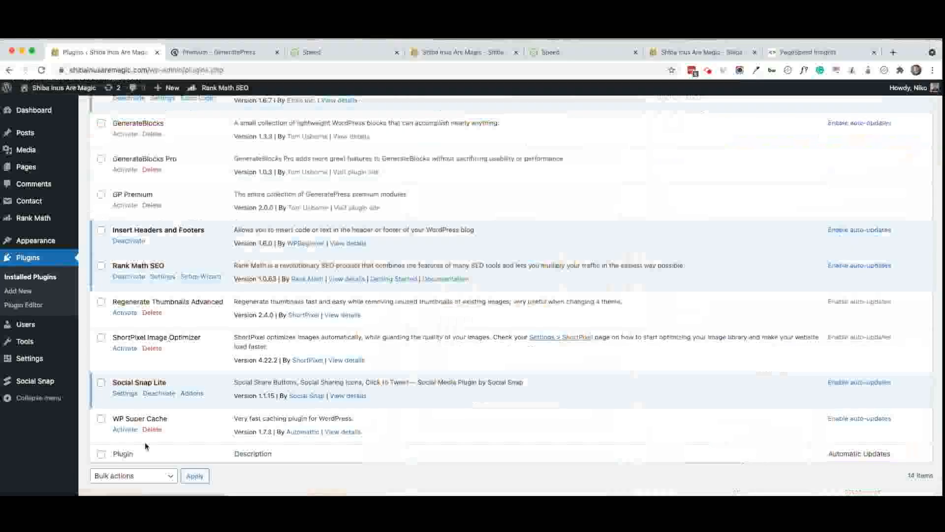
pyautogui.click(102, 420)
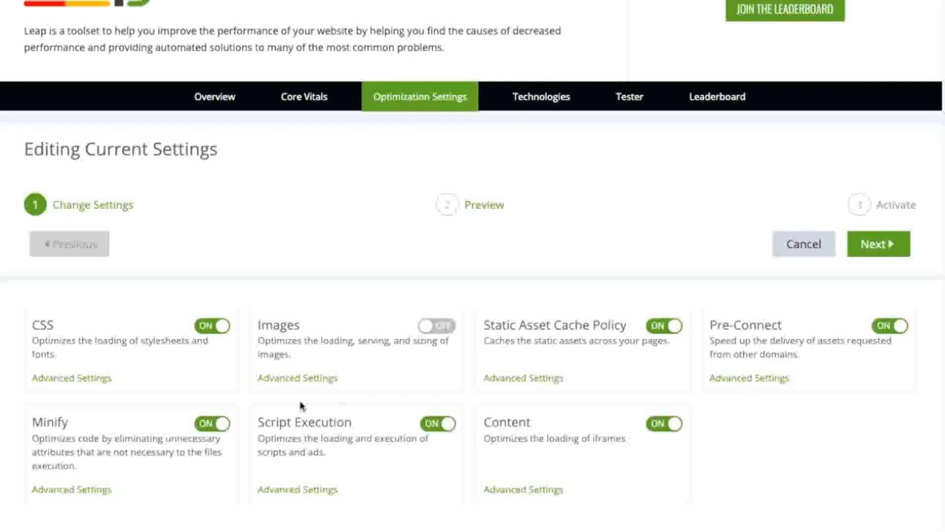
# - Review the Minify advanced settings and turn off the Minify optimization
pyautogui.click(103, 490)
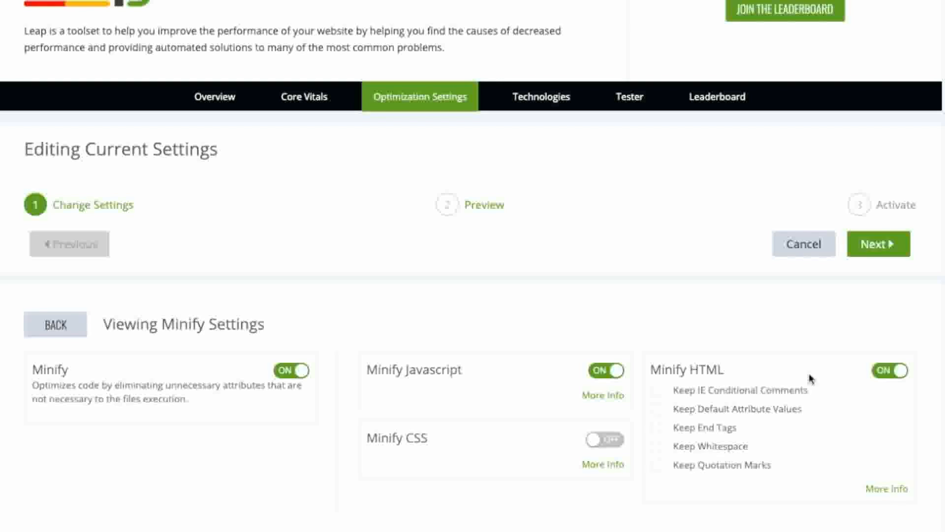
pyautogui.click(56, 325)
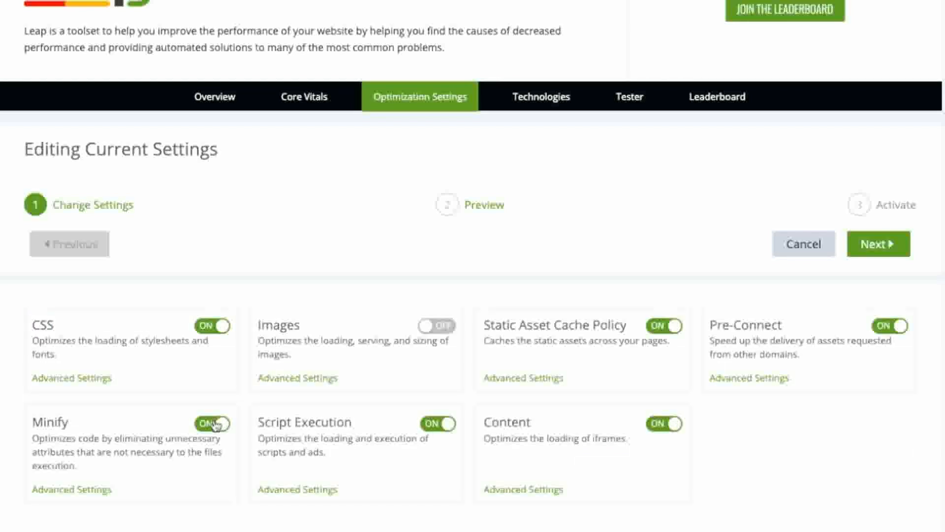
pyautogui.click(211, 425)
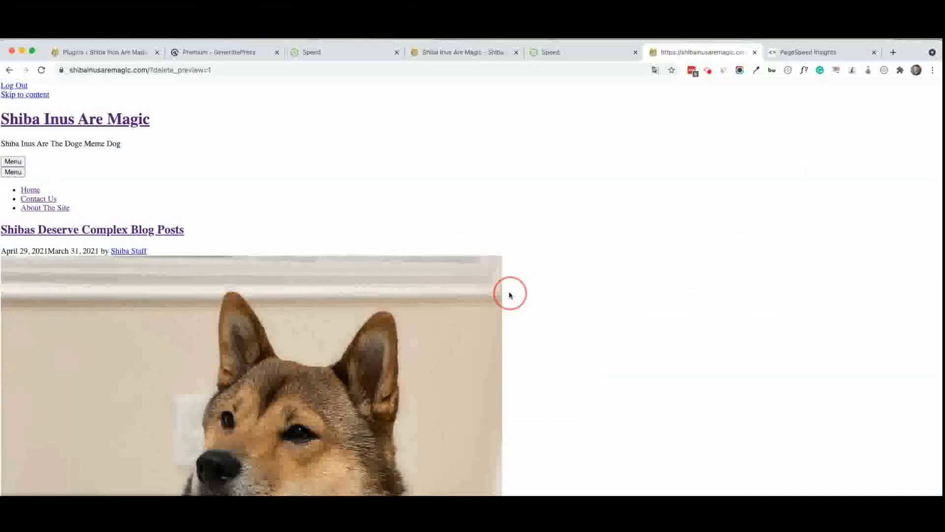
# - Examine the styling and layout of the blog posts on the unstyled site page
pyautogui.scroll(-10, 509, 295)
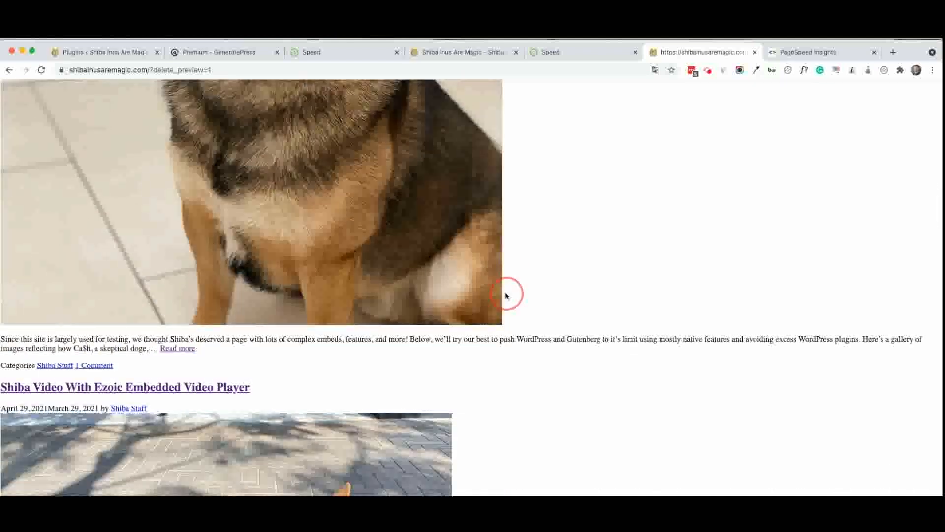
pyautogui.scroll(-10, 519, 303)
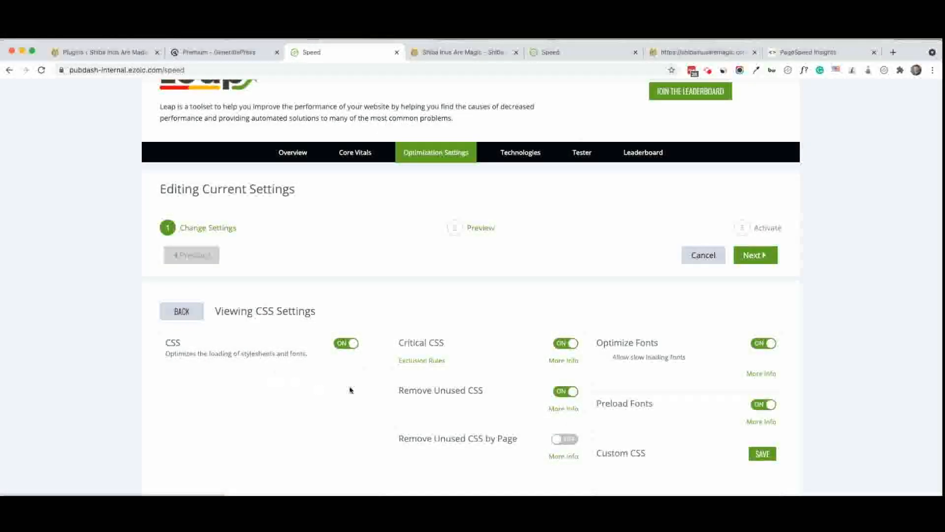
# - Turn off Remove Unused CSS and allow slow loading fonts in the CSS settings, and advance the setup to the Preview stage
pyautogui.scroll(-1, 439, 394)
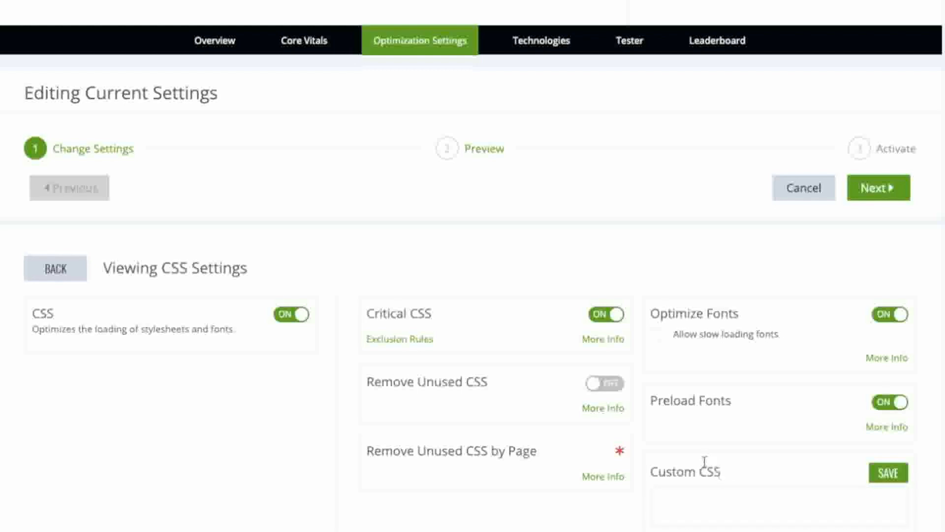
pyautogui.click(657, 341)
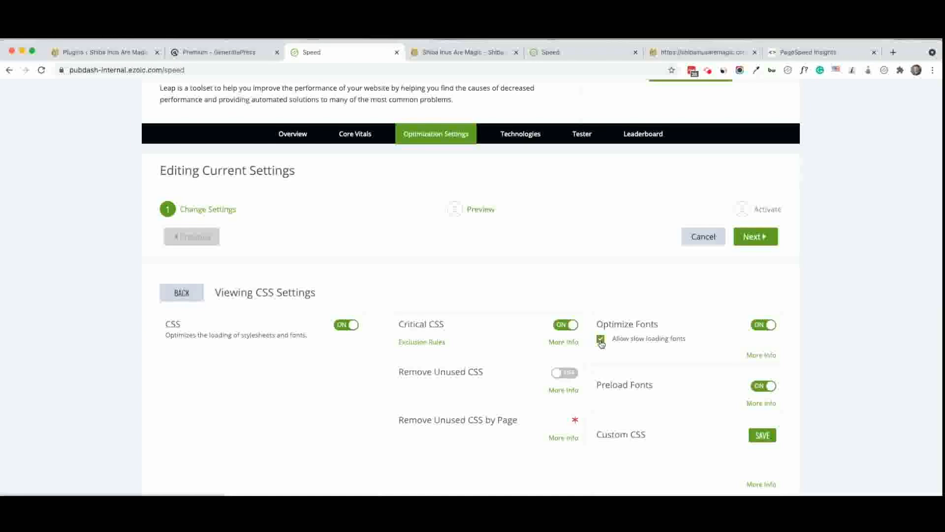
pyautogui.moveTo(655, 339); pyautogui.dragTo(688, 338)
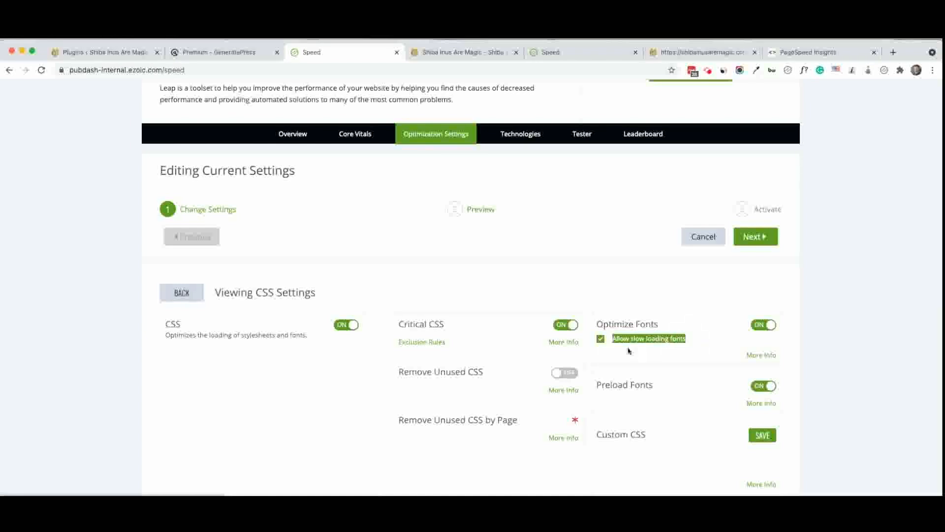
pyautogui.click(186, 295)
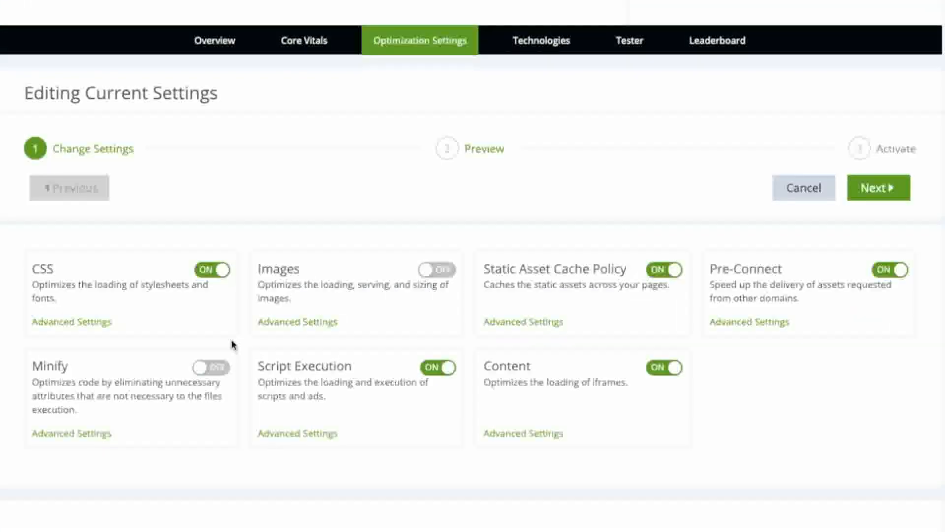
pyautogui.click(890, 189)
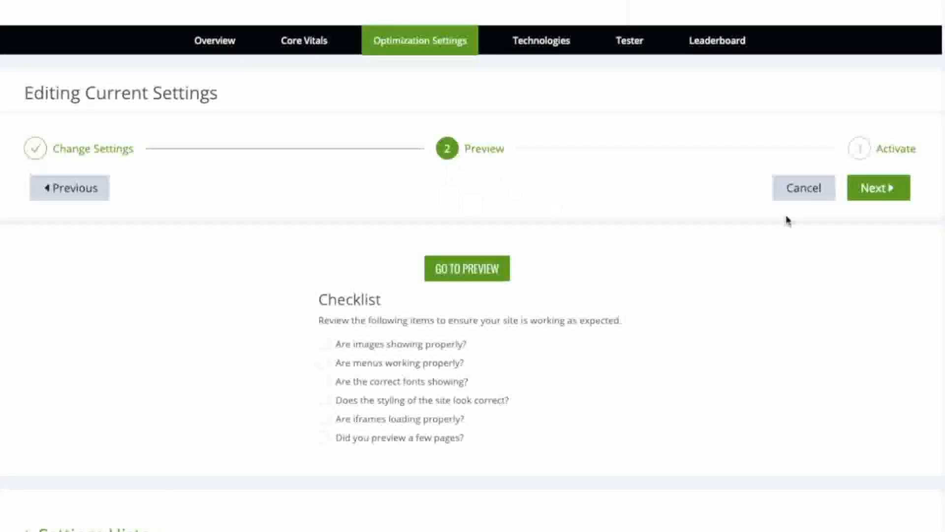
# - Advance the Leap setup past the preview to the final stage and activate the edited settings
pyautogui.click(888, 189)
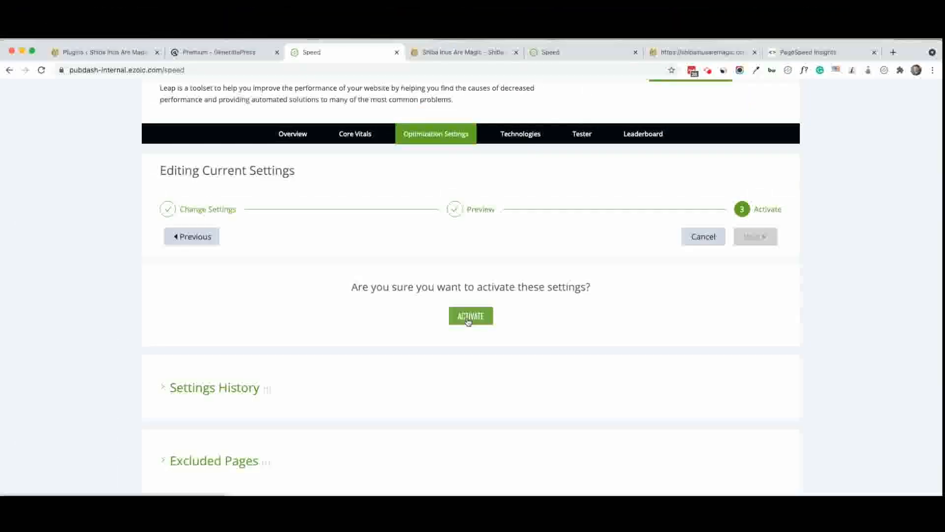
pyautogui.click(468, 304)
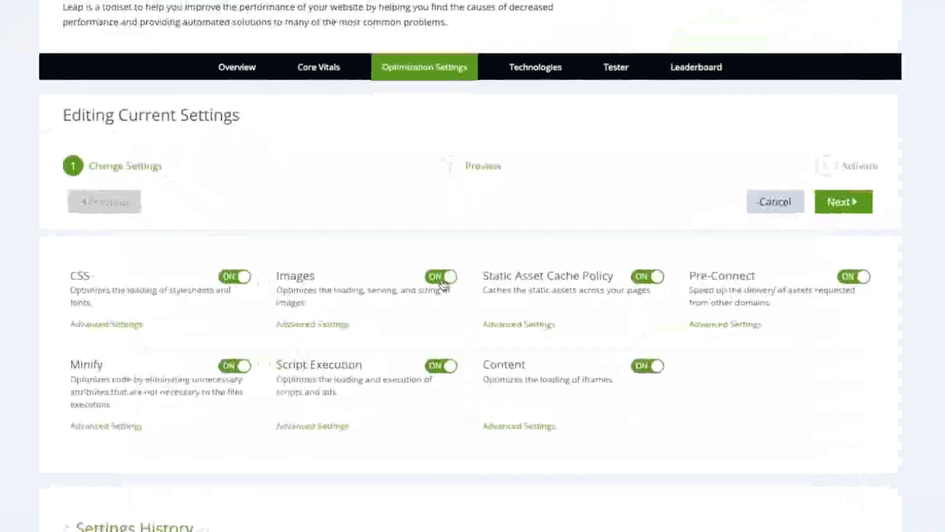
# - Turn off the Images and Script Execution optimizations in the Leap settings being edited
pyautogui.click(449, 295)
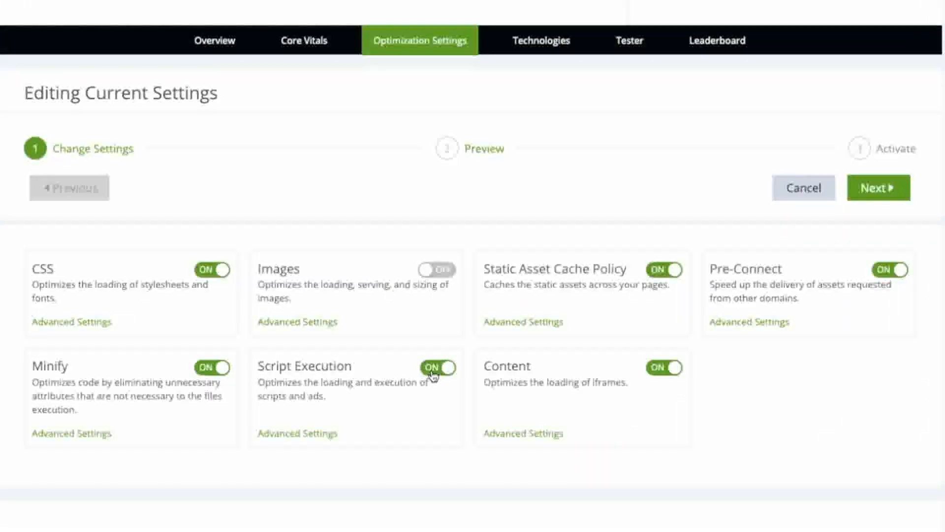
pyautogui.click(445, 364)
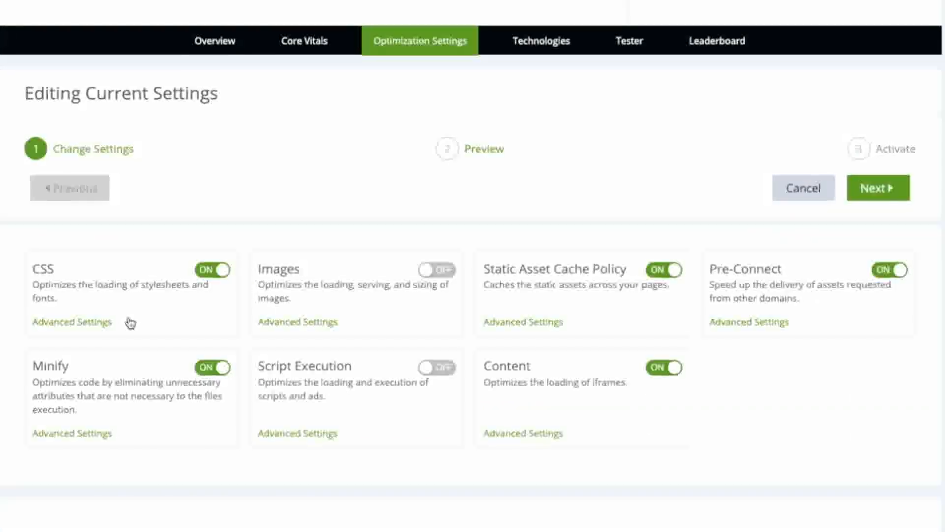
# - Turn off Critical CSS in the CSS advanced settings and return to the settings overview
pyautogui.click(193, 330)
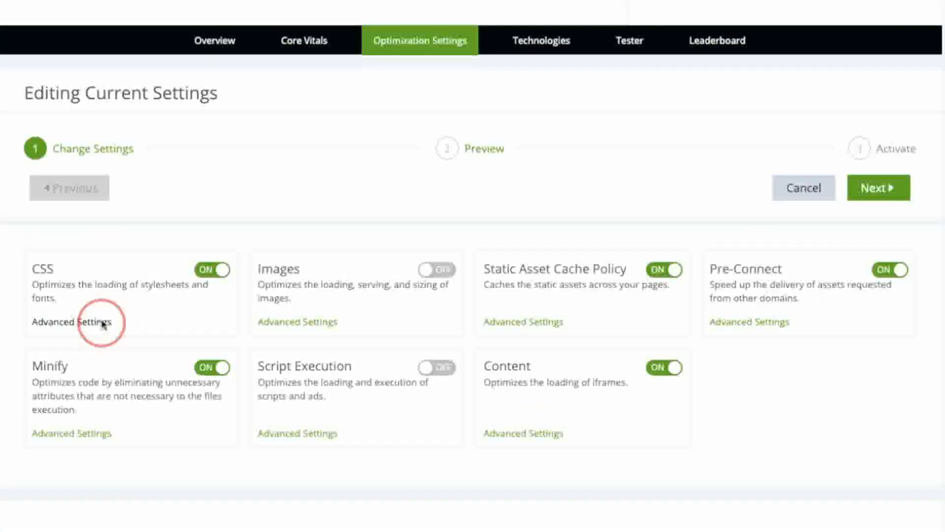
pyautogui.click(600, 315)
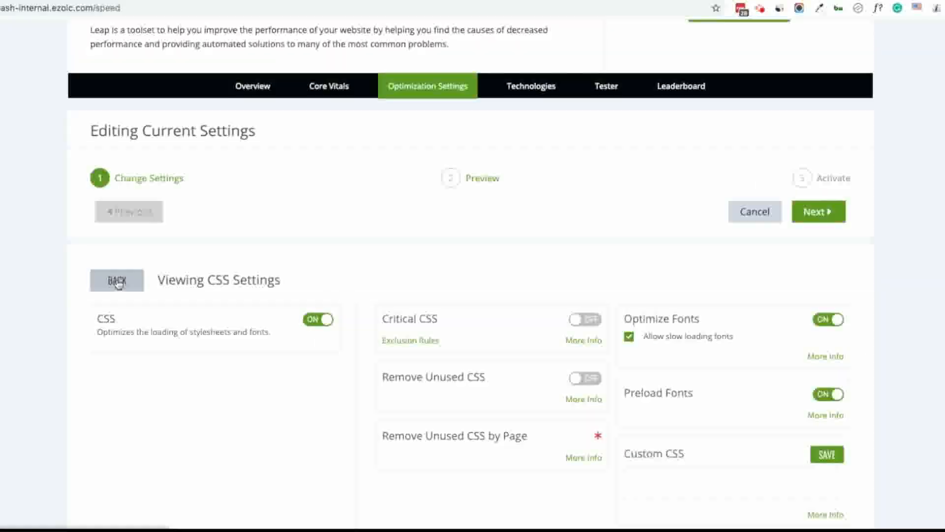
pyautogui.click(117, 280)
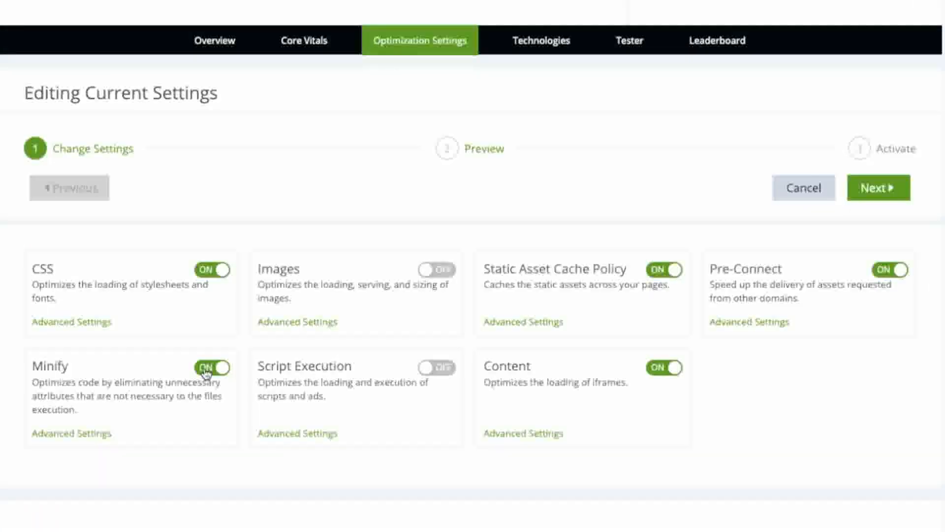
# - Turn off the Minify optimization and activate the changed Leap settings
pyautogui.click(286, 363)
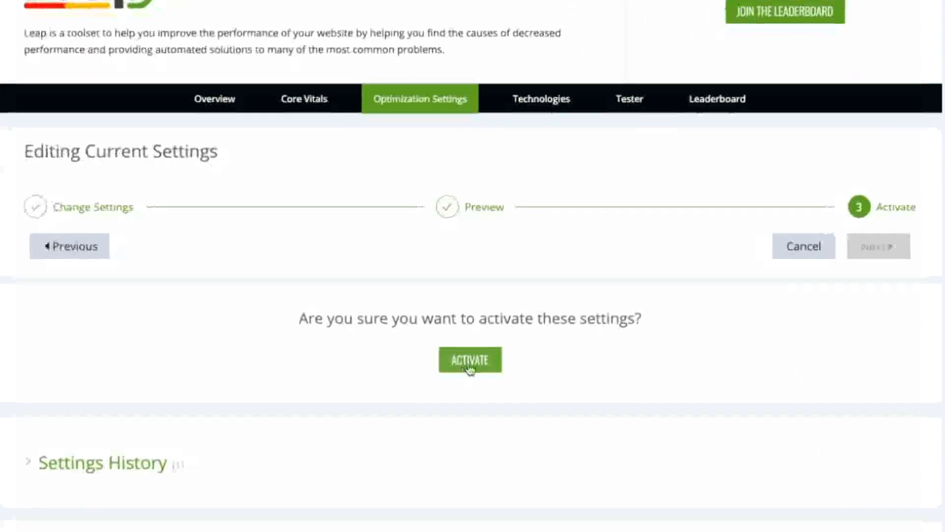
pyautogui.click(472, 357)
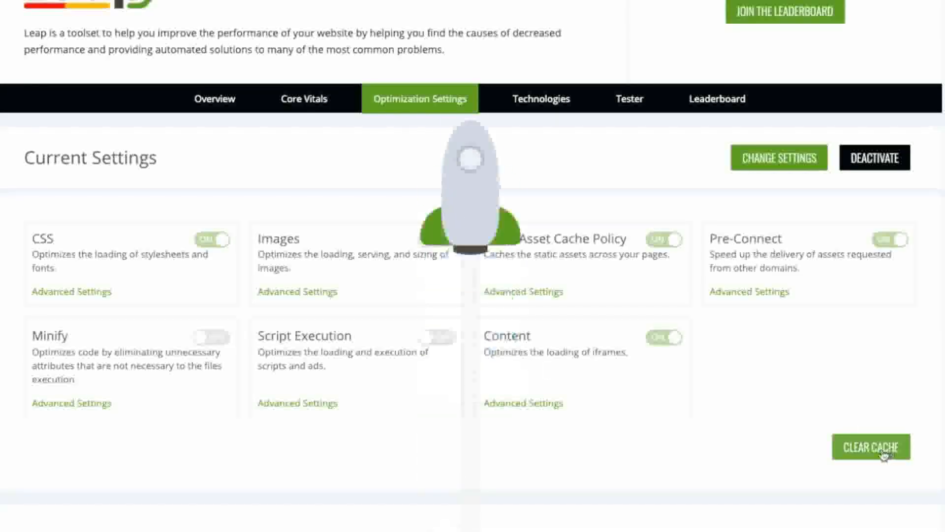
# - Clear the Leap cache, and clear the entire site's cache in the Ezoic Caching app
pyautogui.click(892, 457)
pyautogui.click(649, 313)
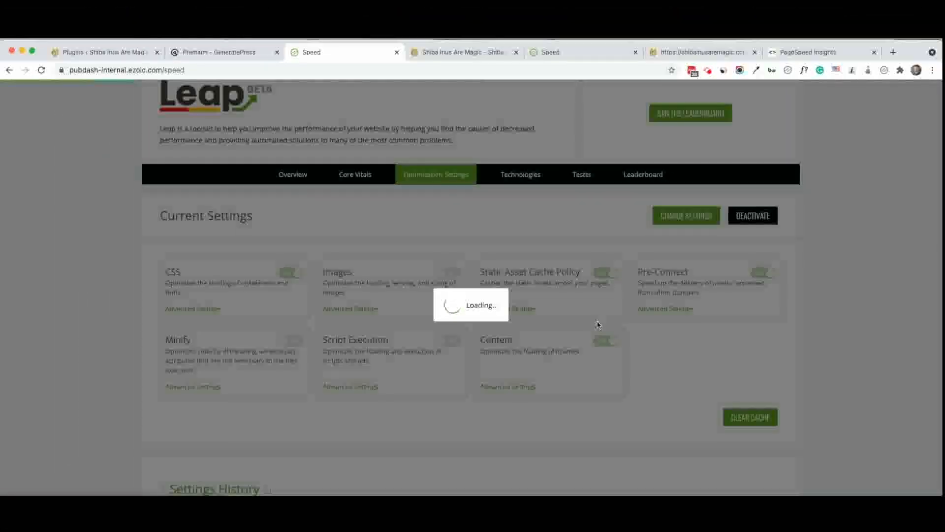
pyautogui.scroll(-8, 598, 325)
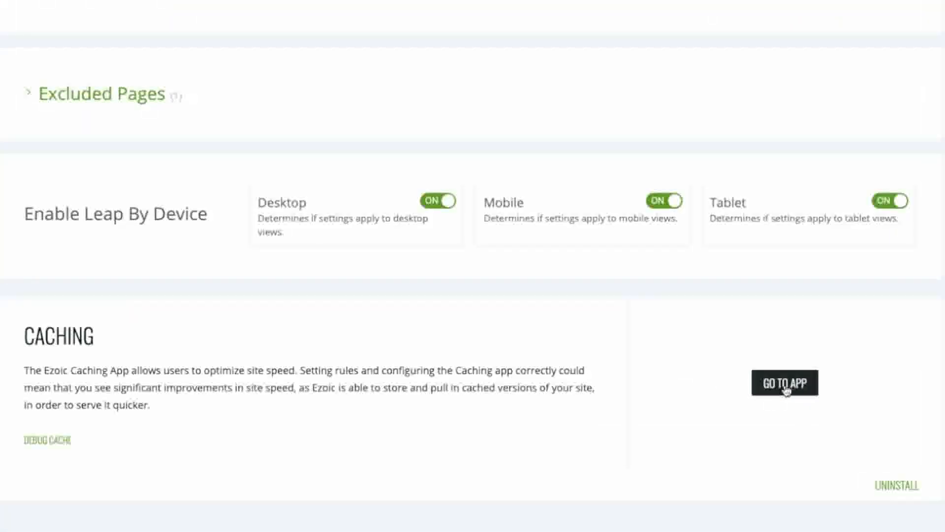
pyautogui.click(786, 384)
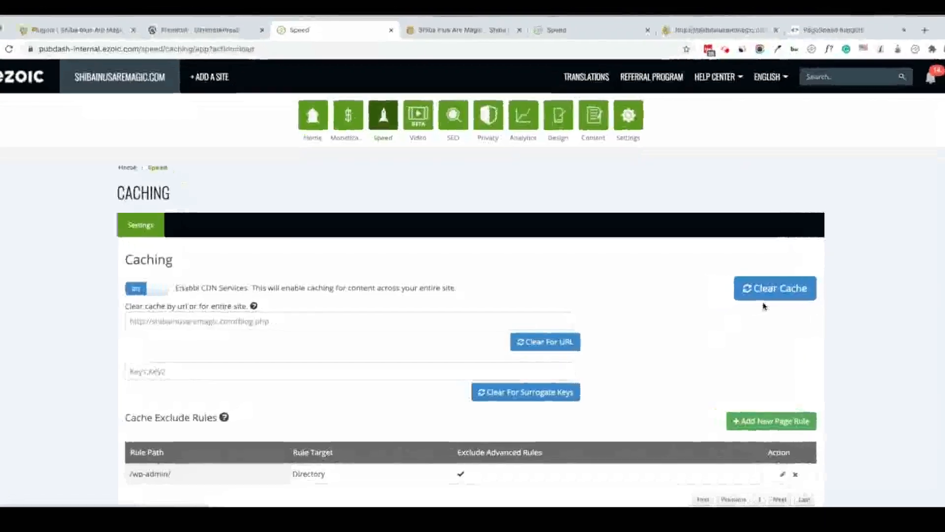
pyautogui.click(769, 289)
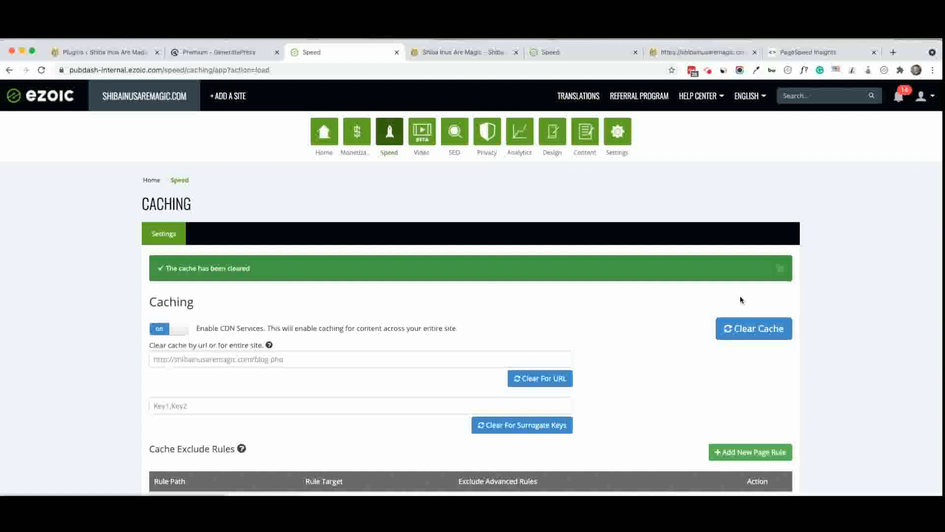
# - Return to the Speed section and open the Leap Tester's web page URL field for entry
pyautogui.click(388, 146)
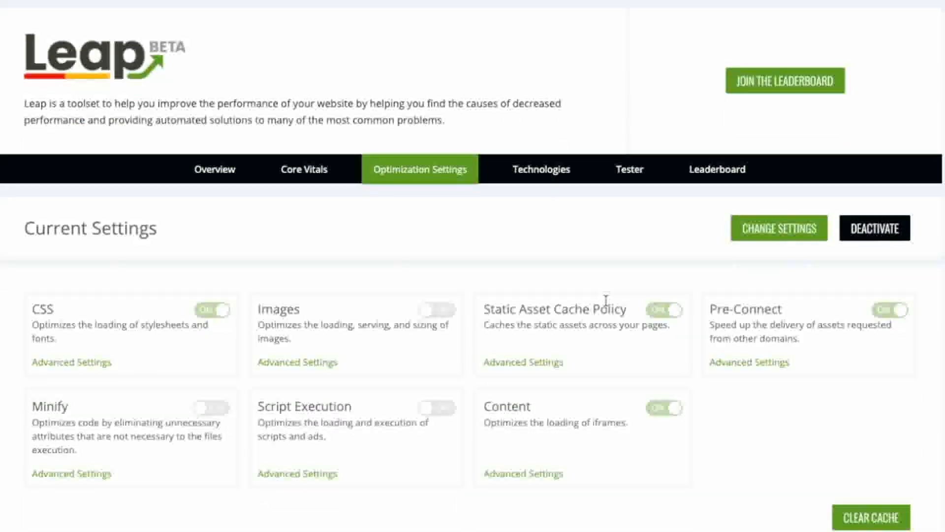
pyautogui.click(630, 172)
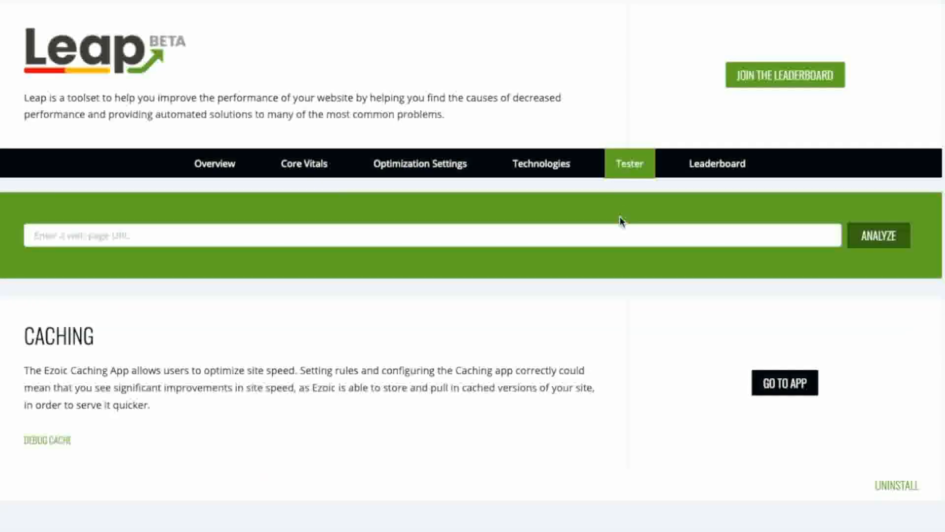
pyautogui.click(612, 233)
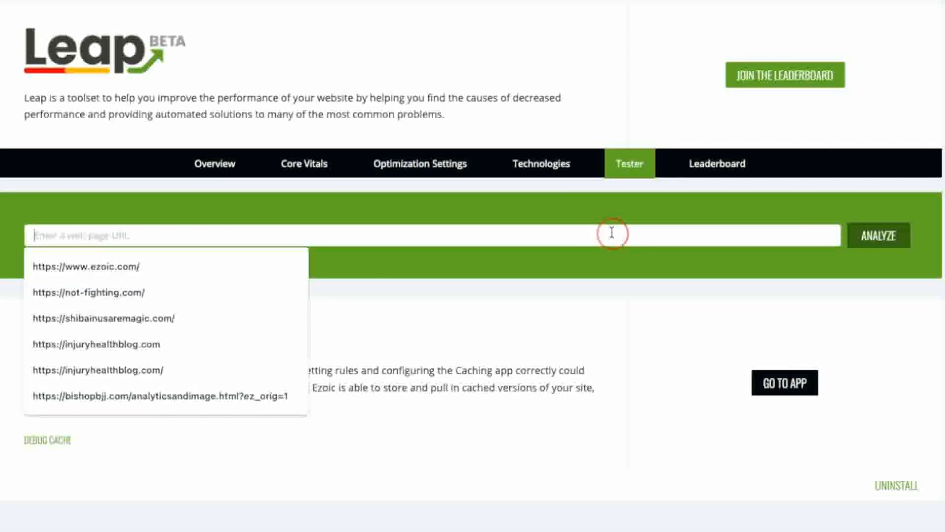